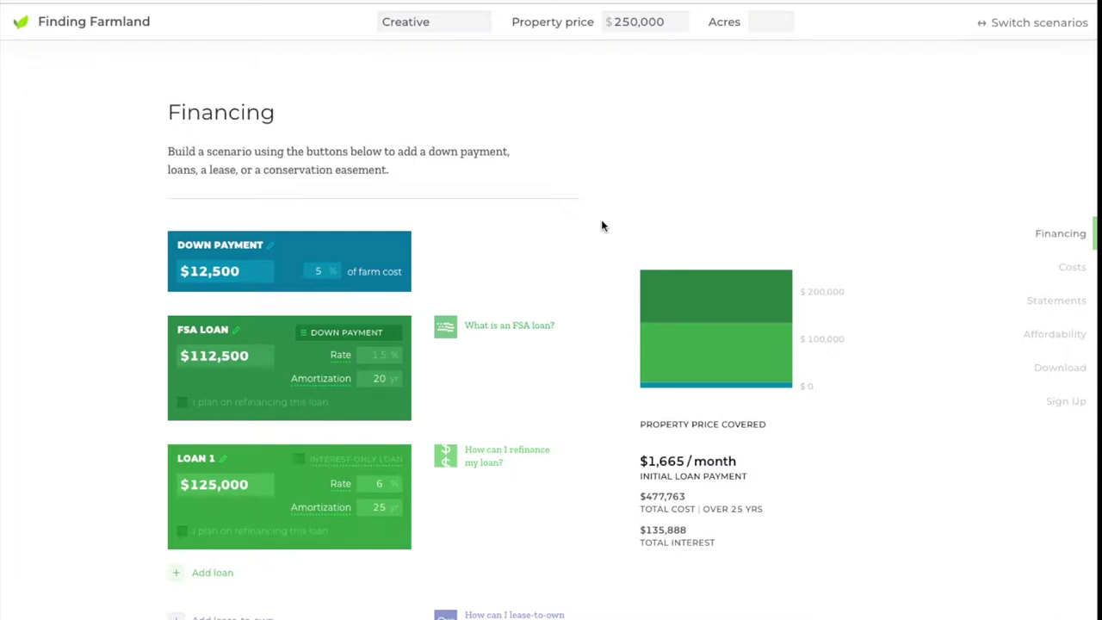
Review Creative's Total Cost chart: $477,763 over 25 years, with taxes, interest and principal shown.
scroll(602, 225, down, 1)
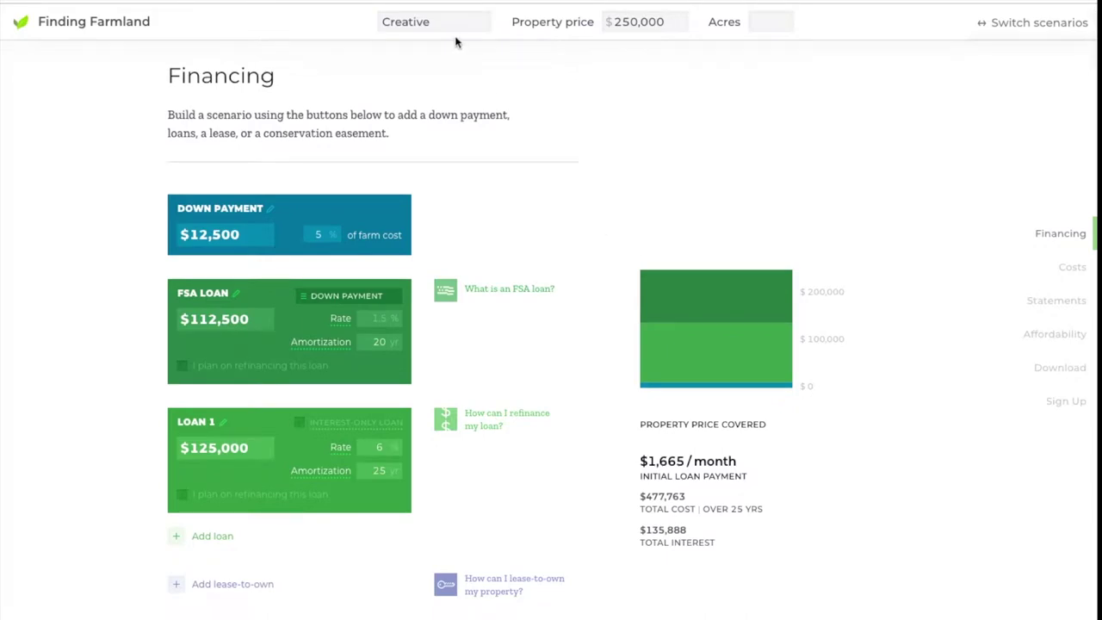
scroll(602, 206, down, 1)
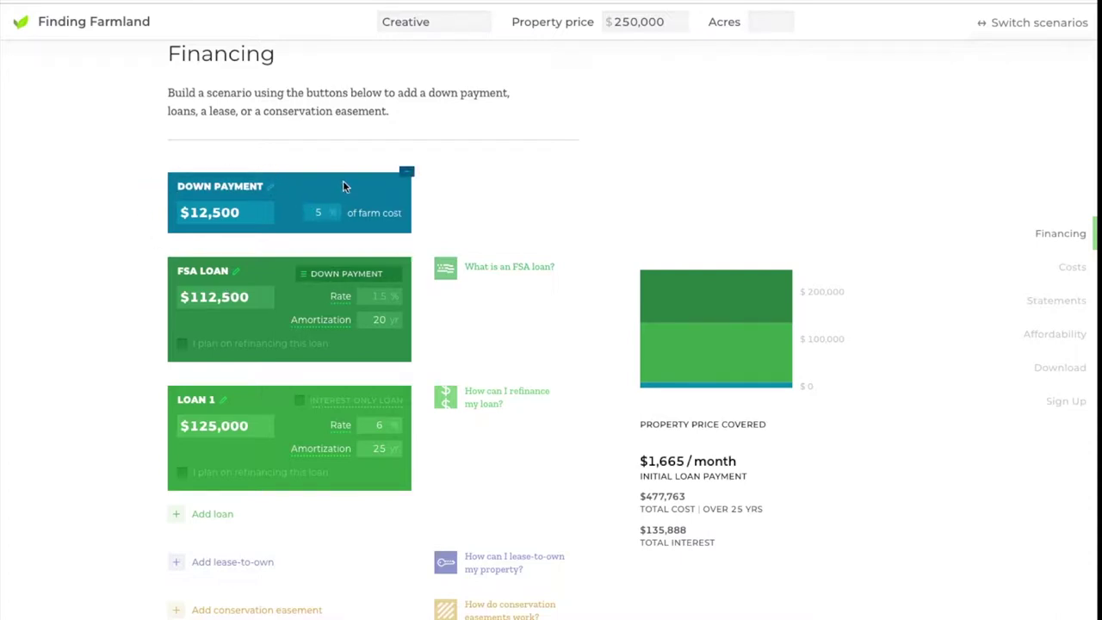
scroll(583, 286, down, 5)
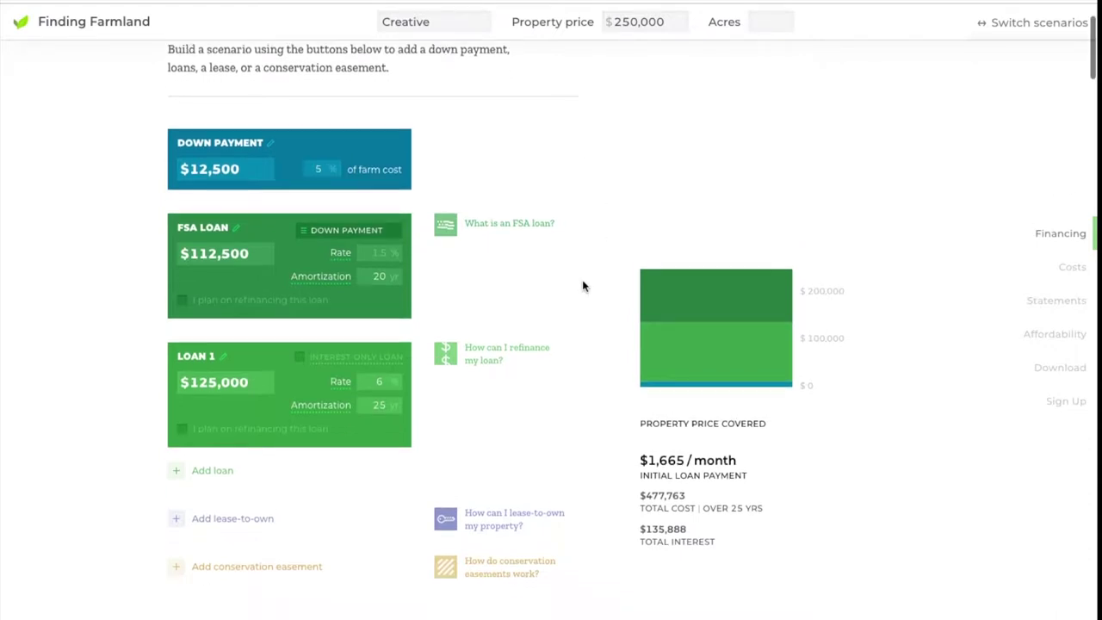
scroll(583, 287, down, 3)
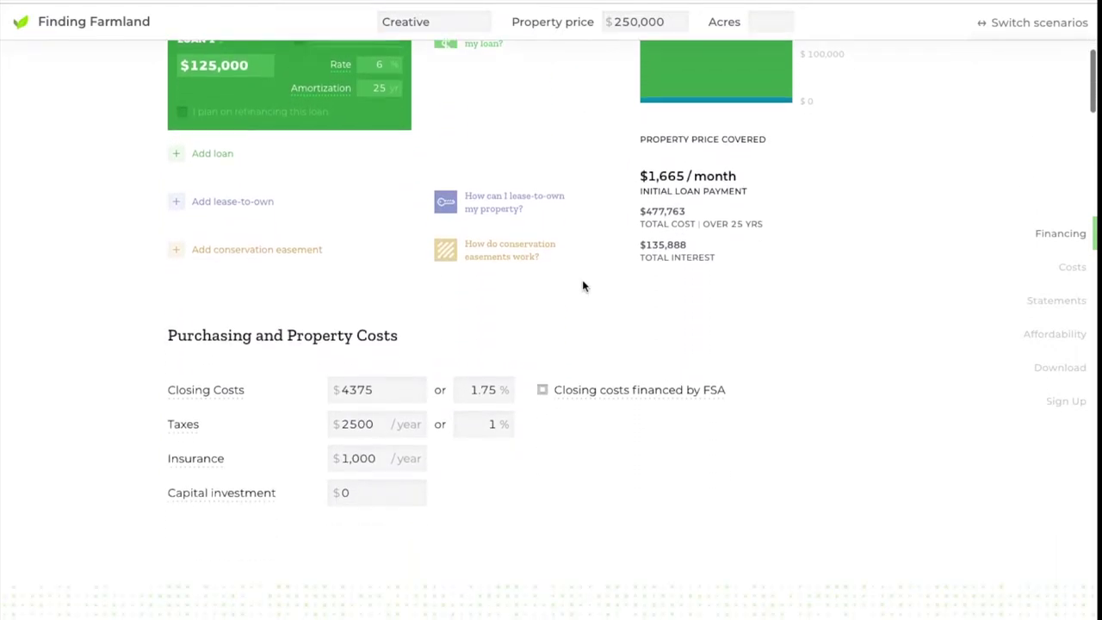
scroll(289, 372, down, 2)
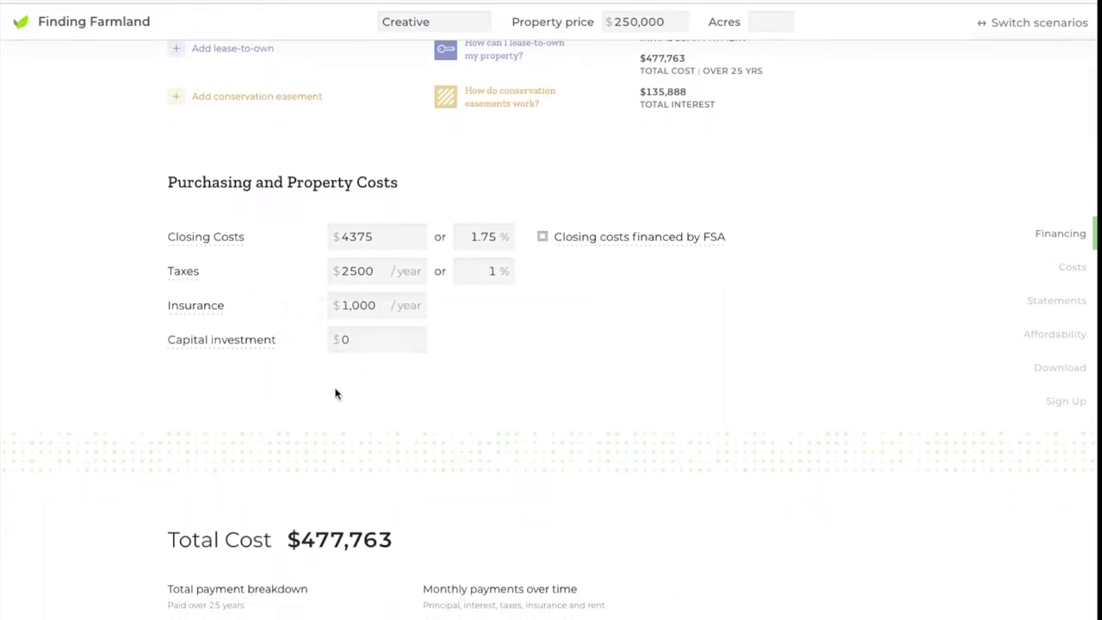
scroll(337, 395, down, 5)
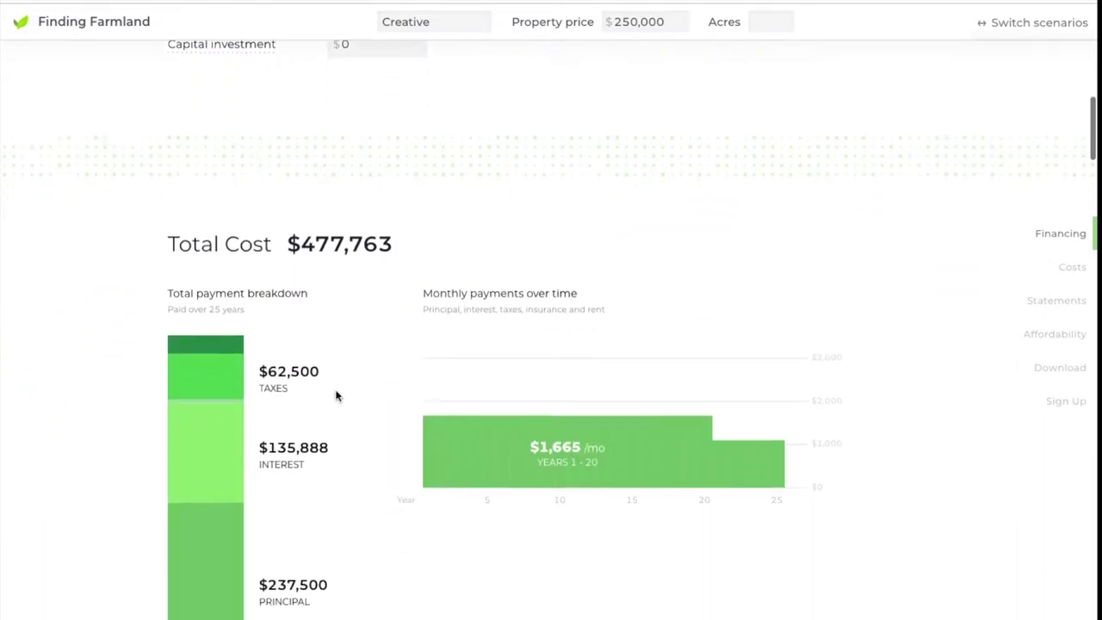
scroll(337, 390, down, 1)
scroll(396, 401, down, 1)
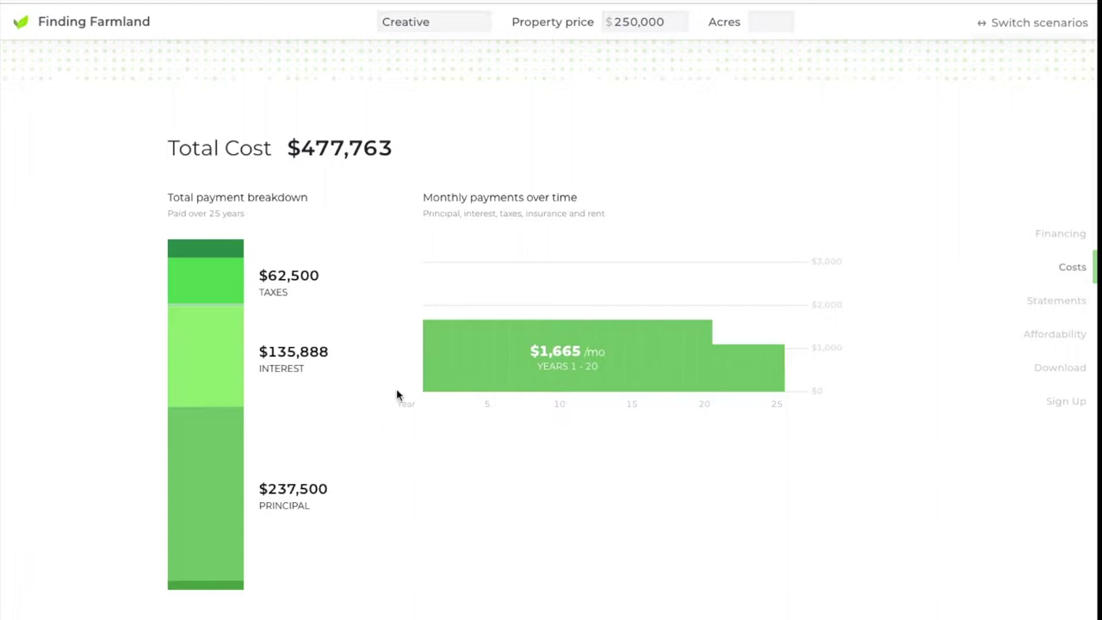
mouse_move(466, 370)
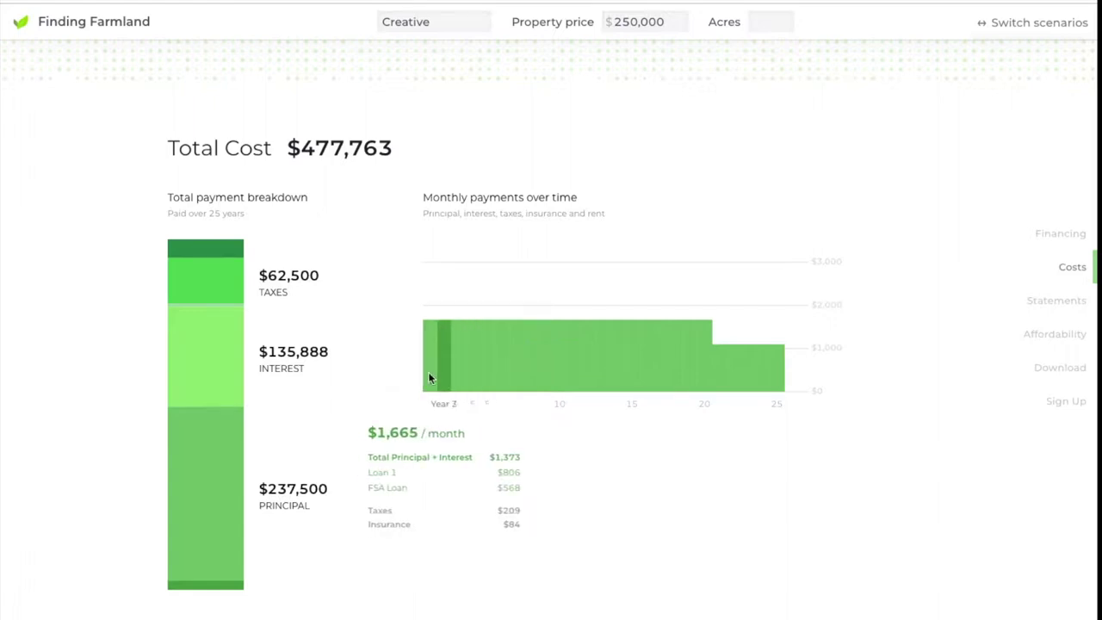
scroll(401, 376, up, 1)
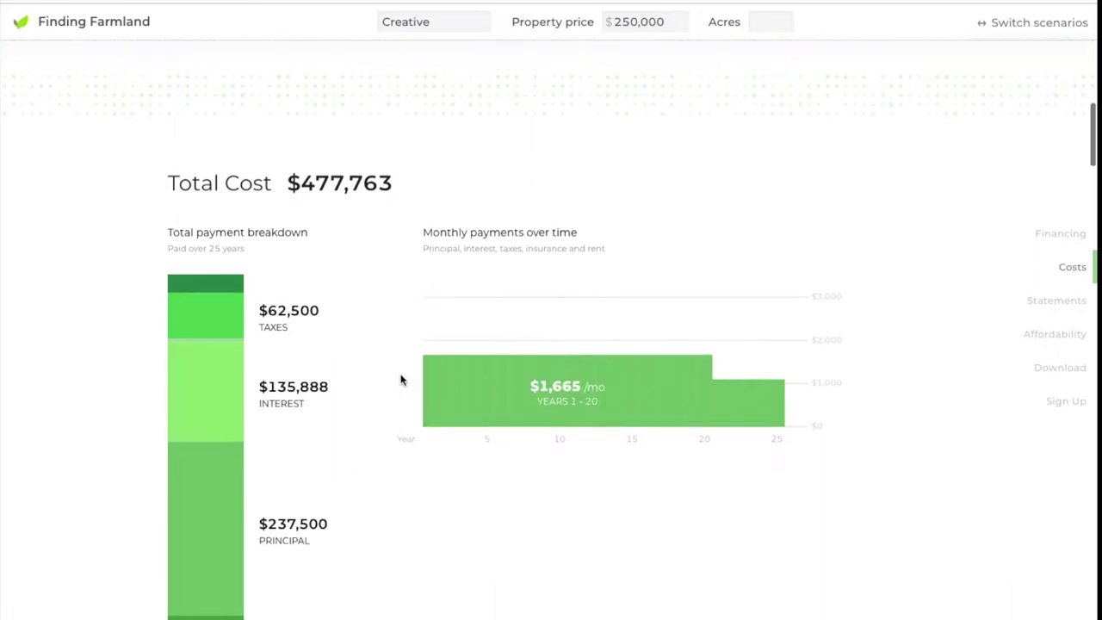
Load the Really Creative scenario and review its financing cards, including the $800/month lease-to-own.
click(1061, 235)
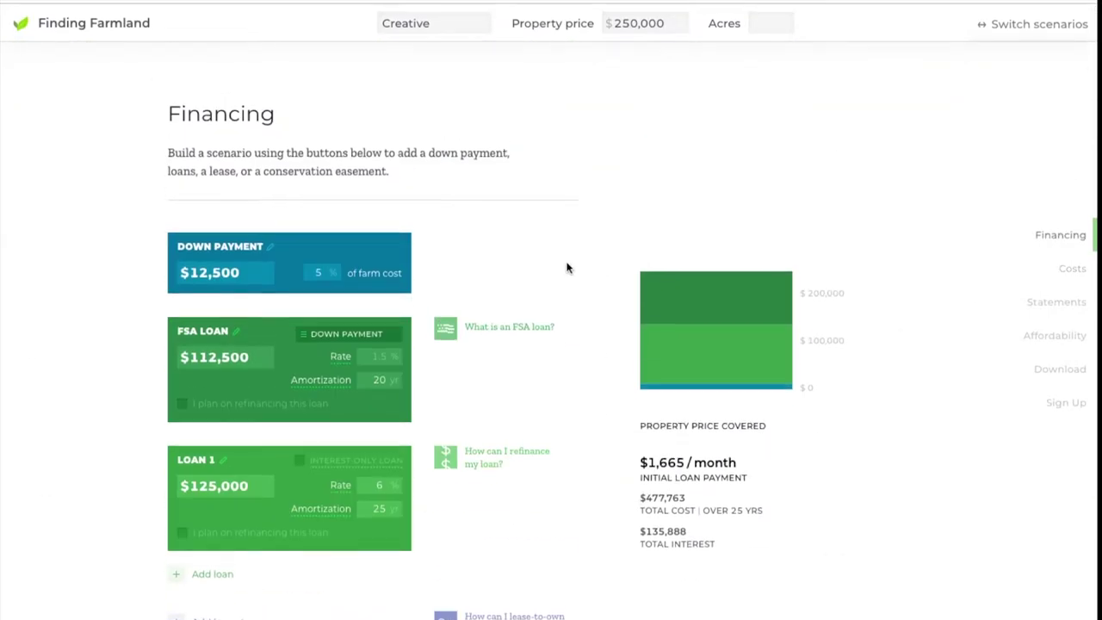
click(1004, 44)
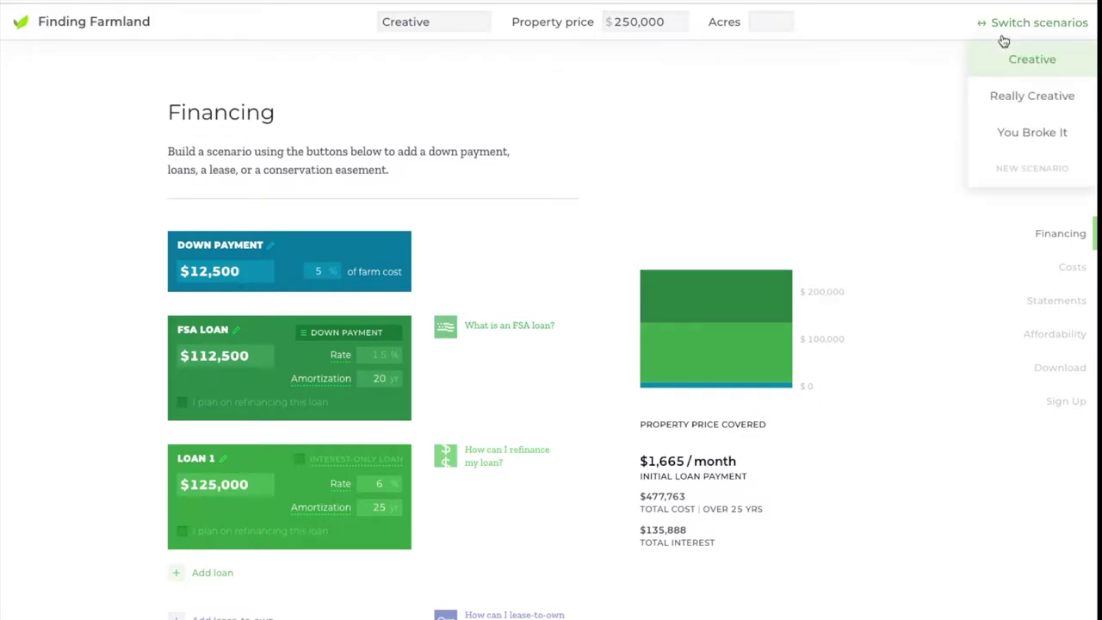
click(1007, 96)
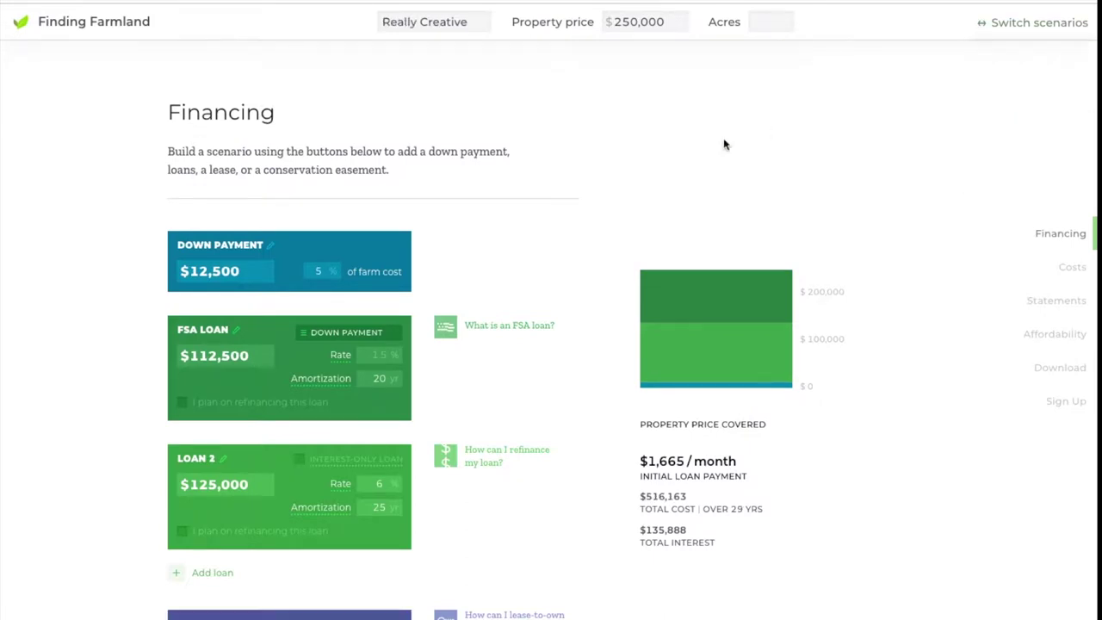
scroll(607, 194, down, 1)
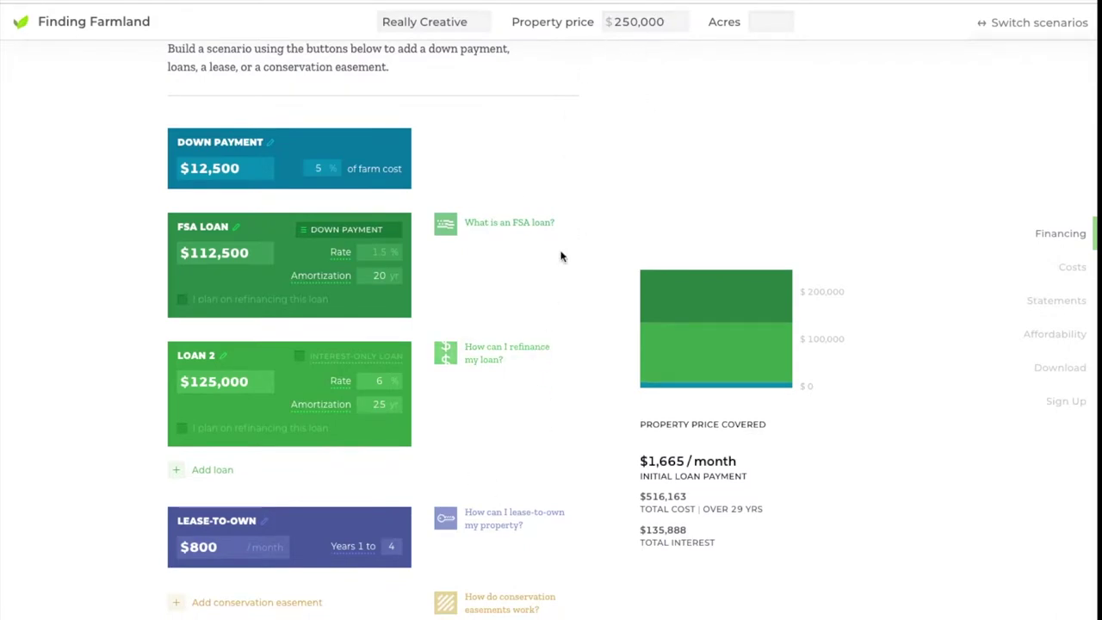
scroll(553, 457, down, 1)
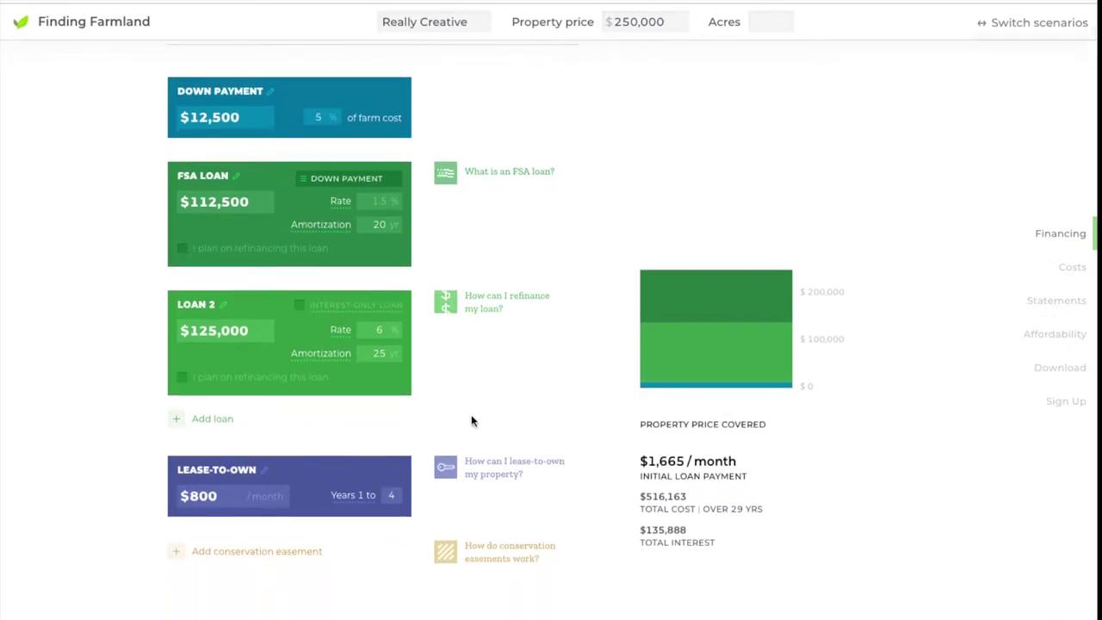
scroll(536, 396, down, 1)
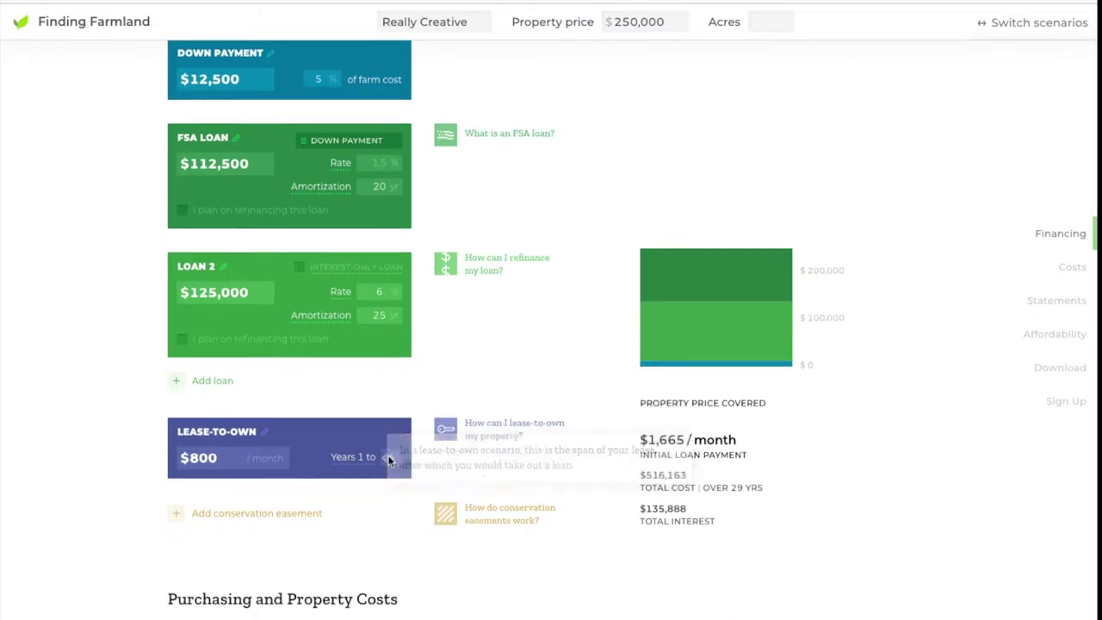
scroll(426, 490, down, 2)
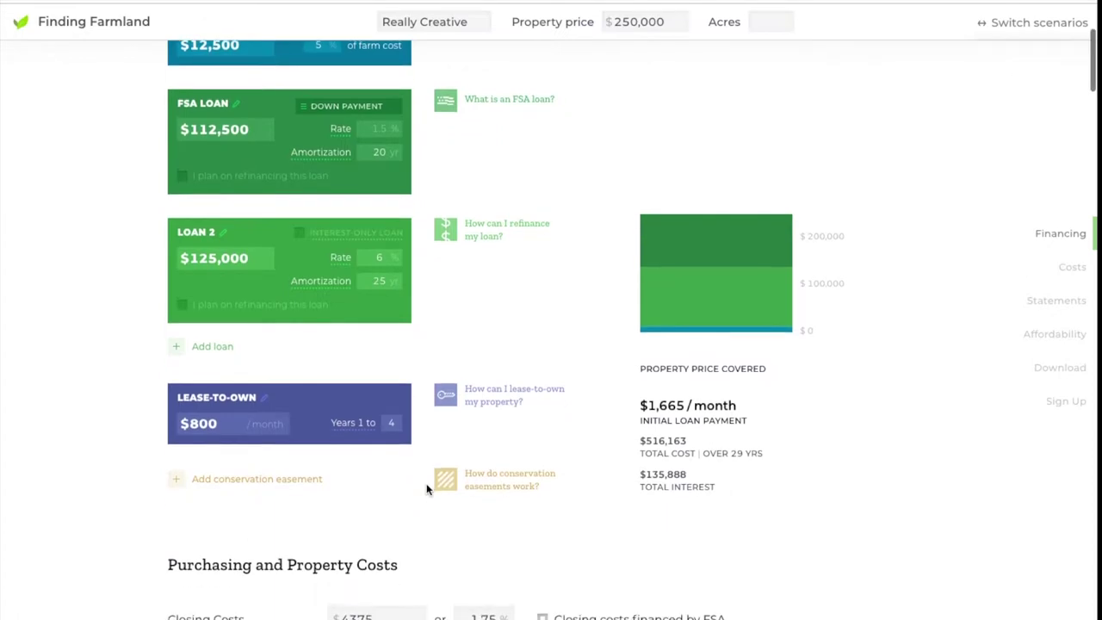
Review Really Creative's $516,163 total cost, then go to its Statements income section.
scroll(426, 490, up, 3)
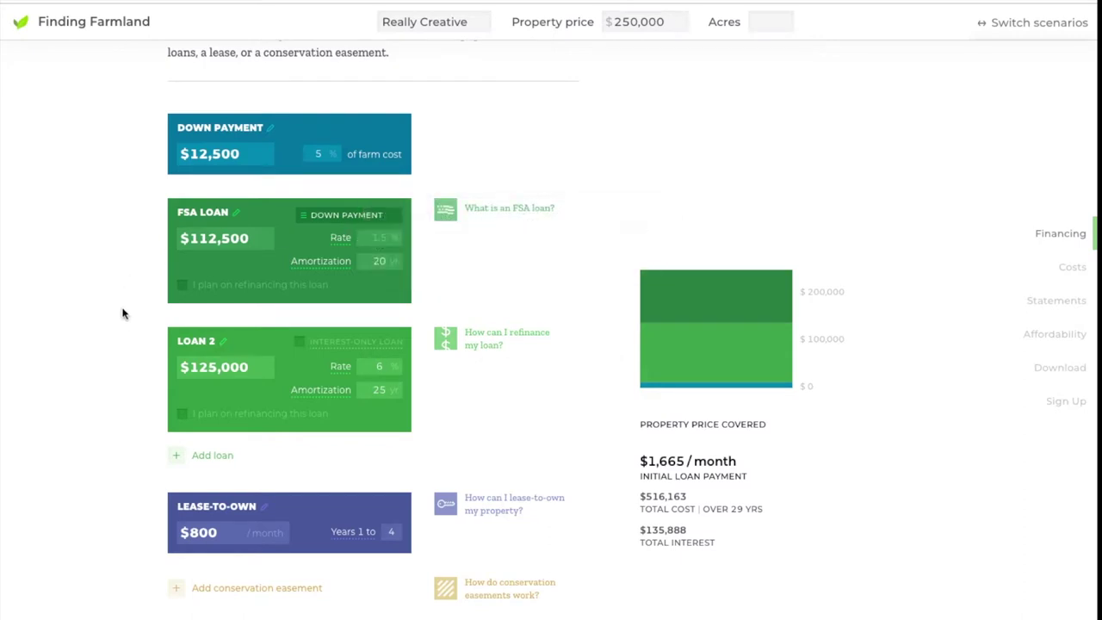
scroll(122, 325, down, 1)
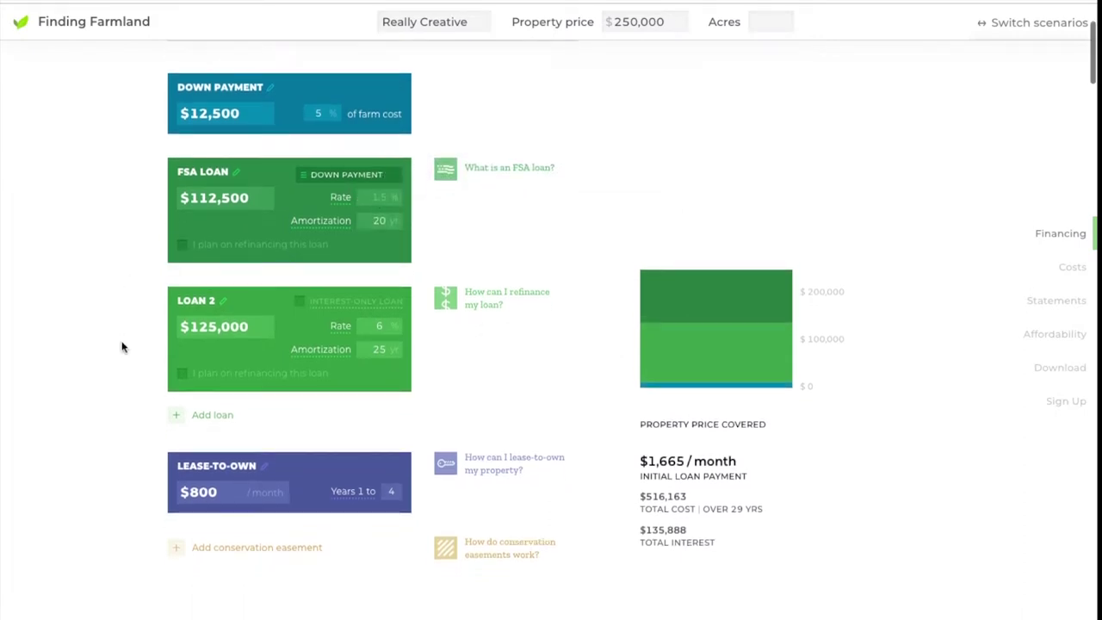
scroll(148, 514, down, 3)
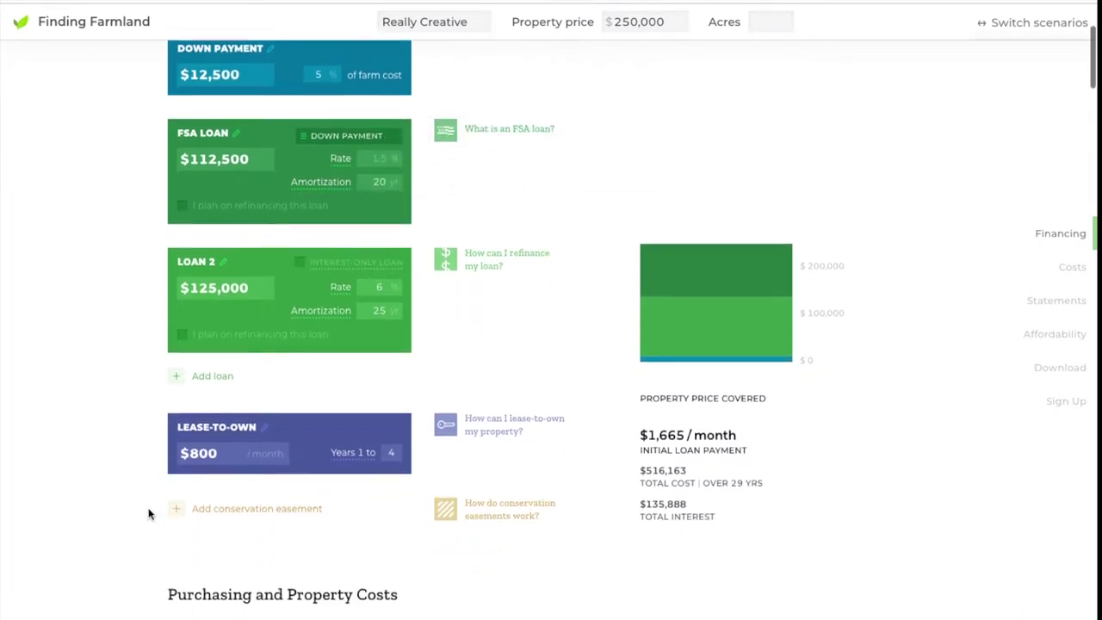
scroll(148, 514, down, 1)
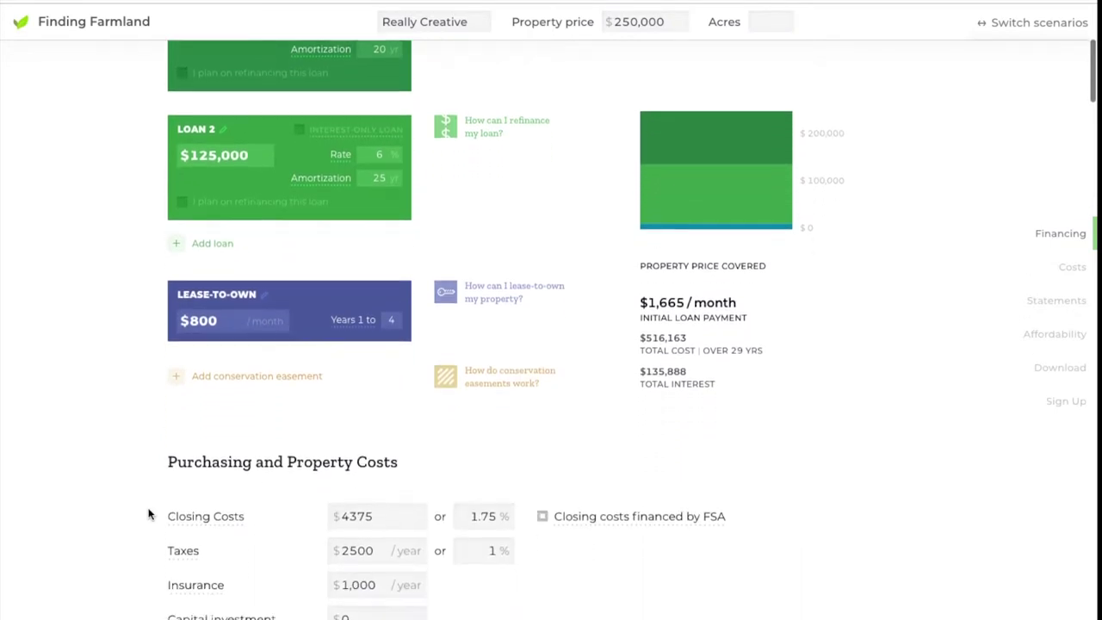
scroll(148, 513, down, 1)
scroll(148, 514, down, 1)
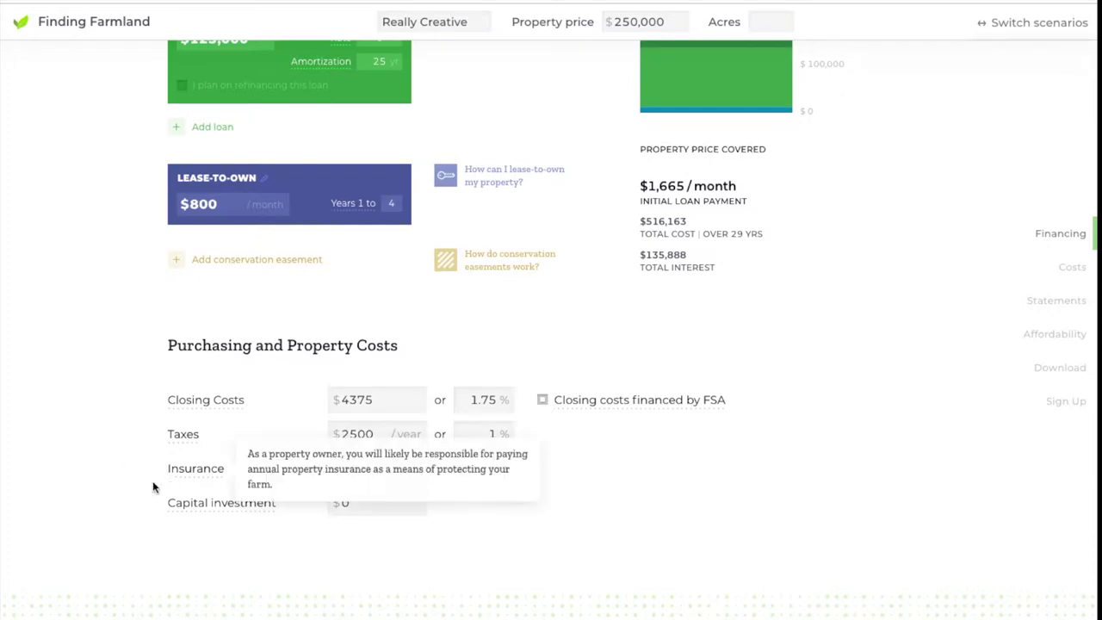
scroll(130, 476, down, 1)
scroll(130, 476, down, 5)
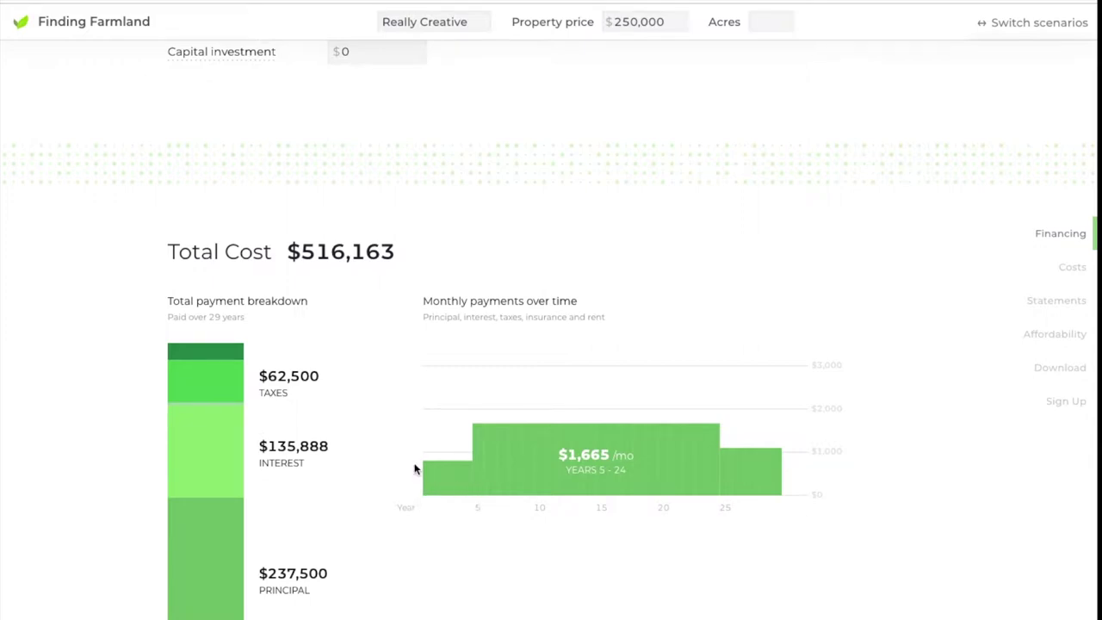
scroll(414, 469, up, 10)
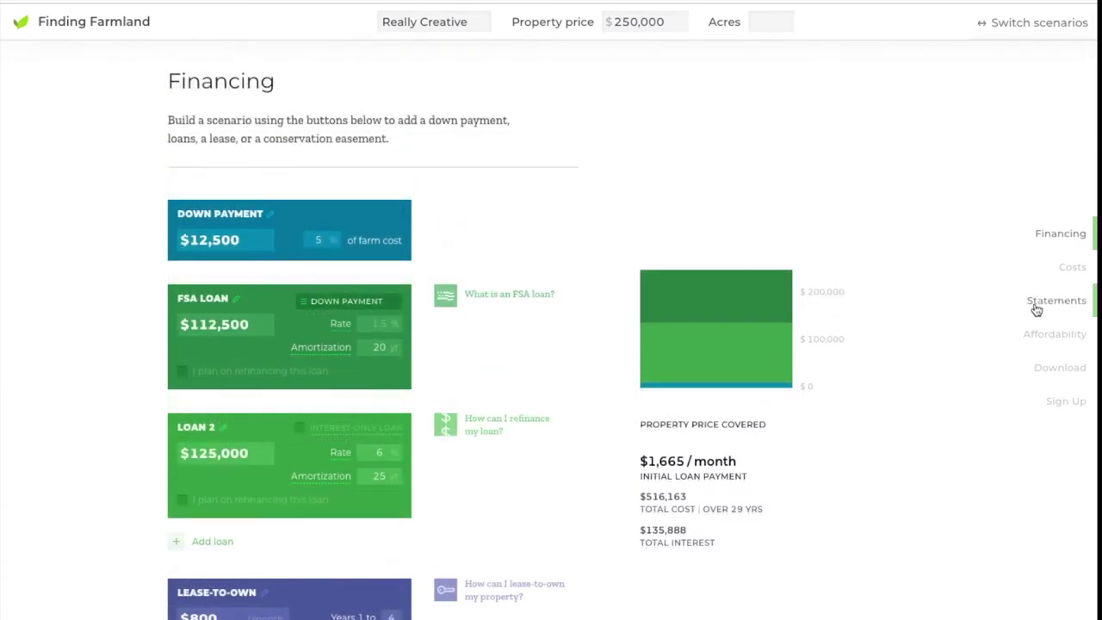
click(1026, 306)
Review Really Creative's income statement, then view its Affordability Outlook at 34% debt-to-income.
scroll(534, 310, down, 3)
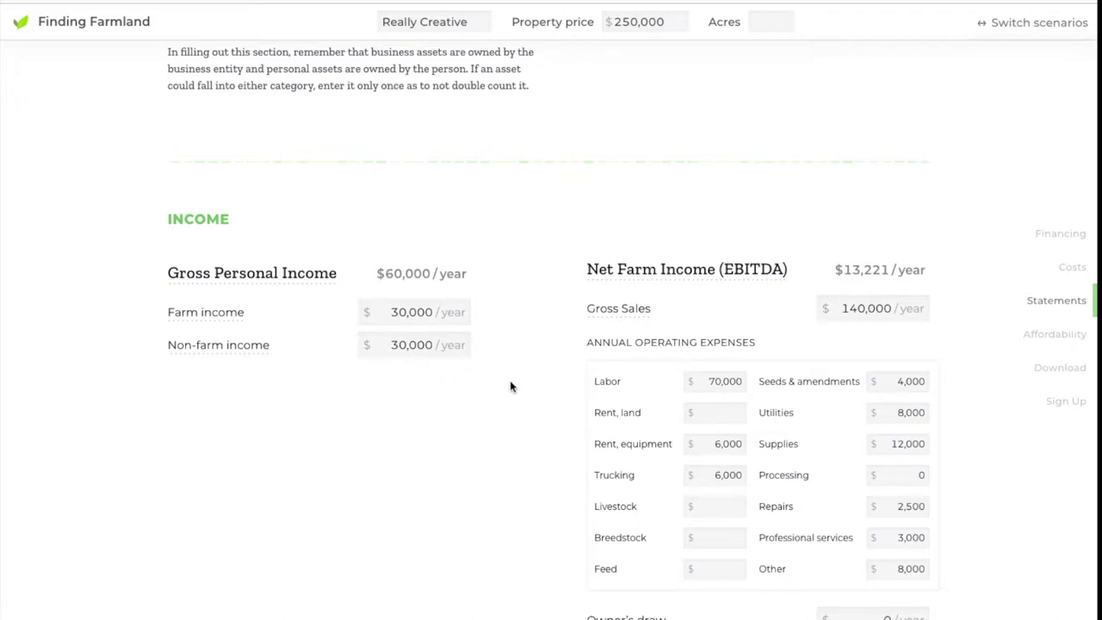
click(1050, 335)
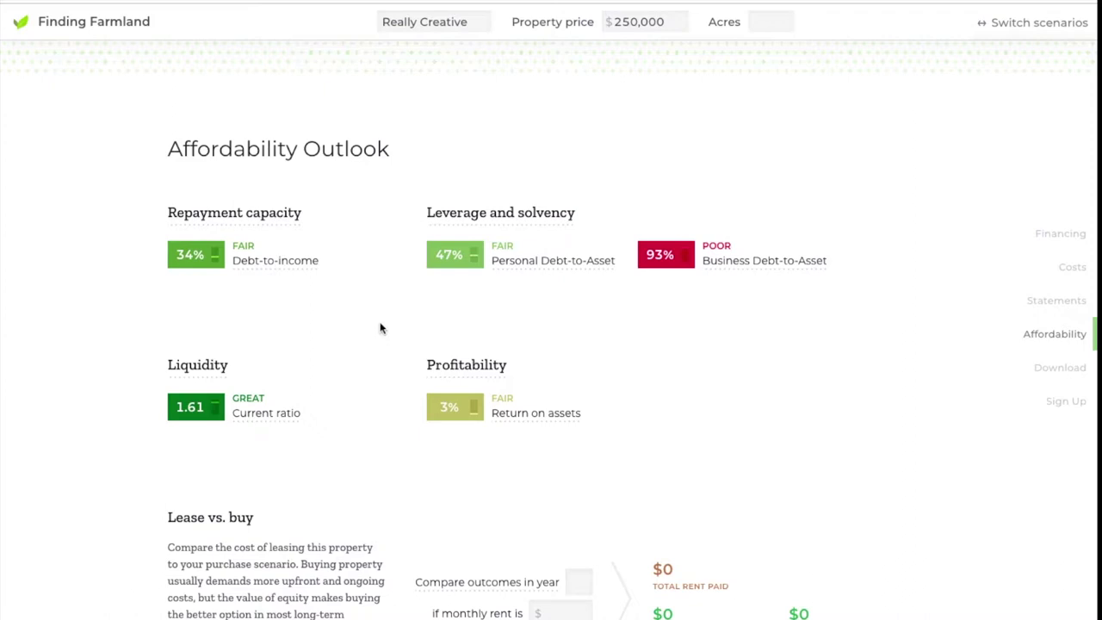
Compare affordability across Creative and Really Creative, ending on Creative's 1.02 current ratio, then show its Financing.
click(1032, 35)
click(1032, 62)
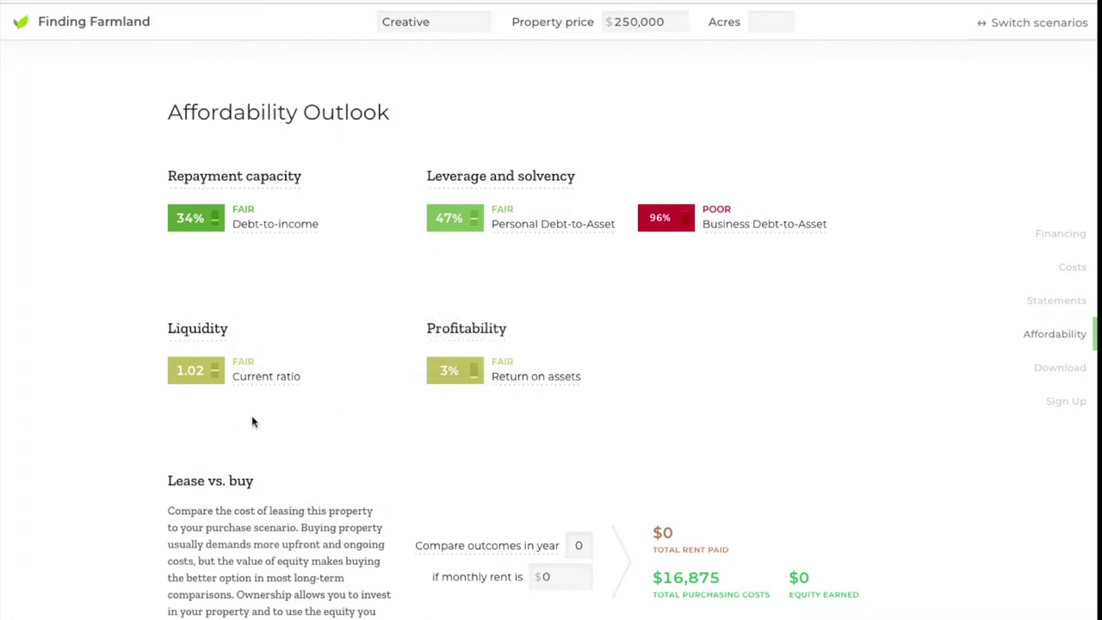
click(1033, 23)
click(1015, 97)
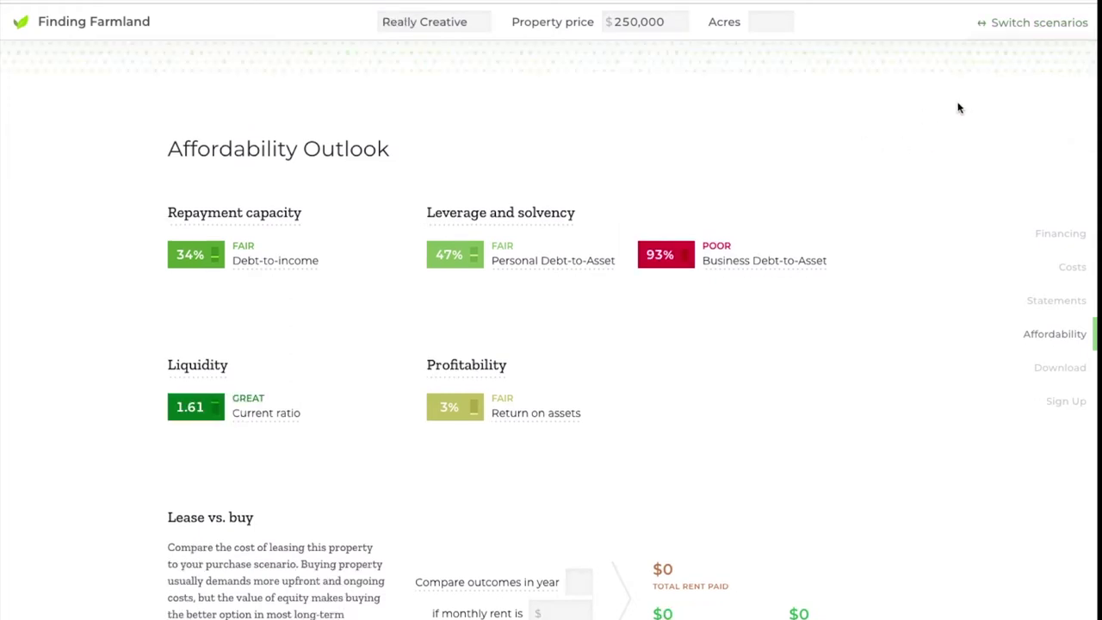
click(1046, 25)
click(1035, 59)
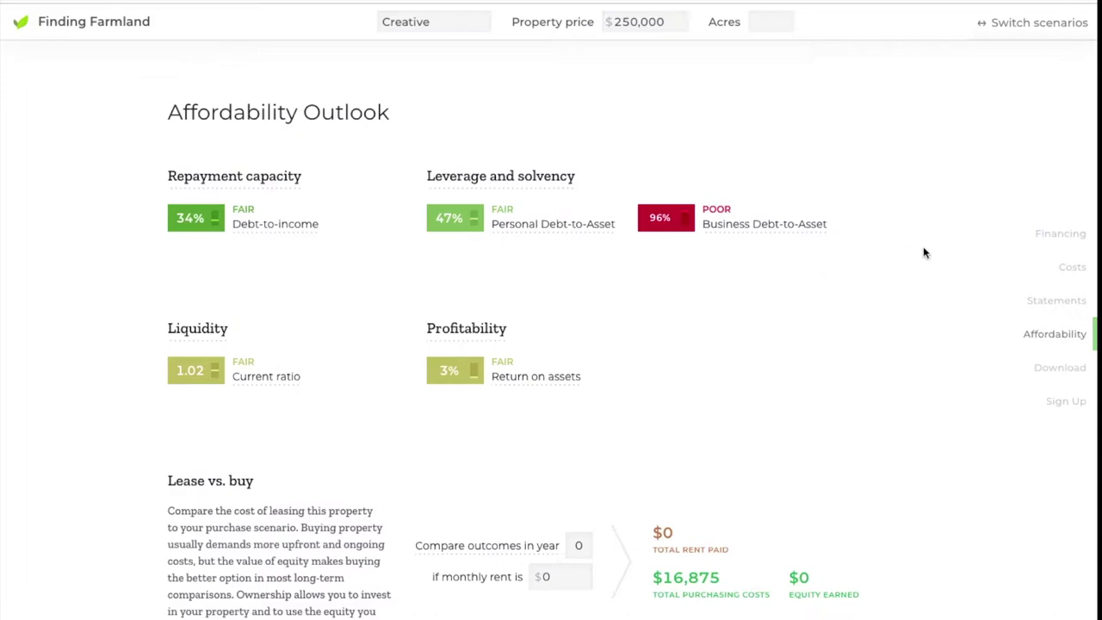
click(1056, 239)
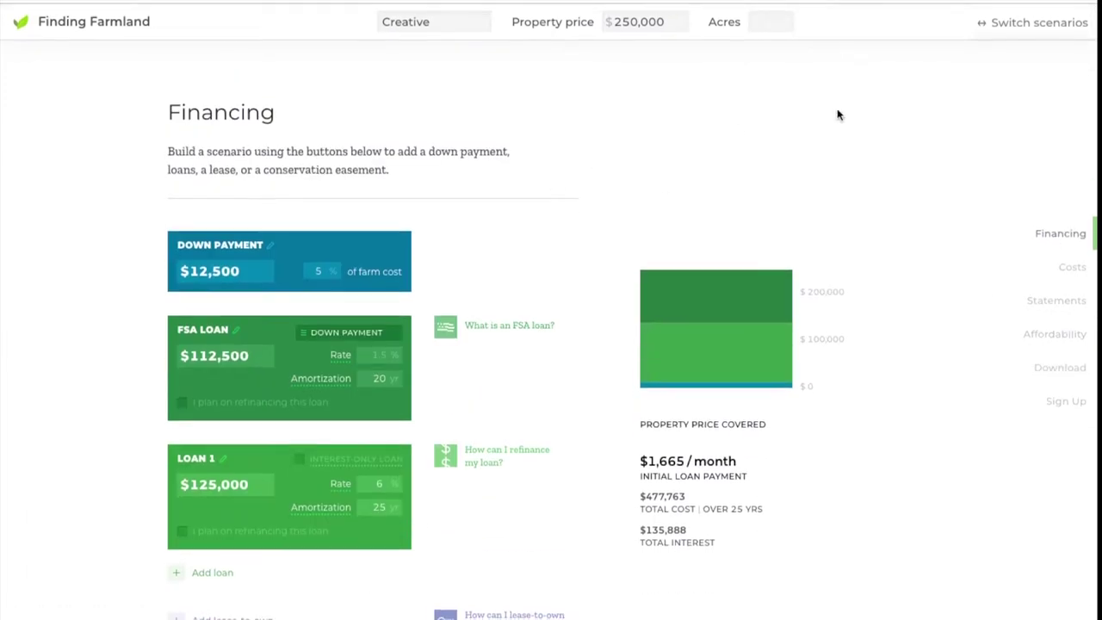
Compare You Broke It and Really Creative financing, ending on You Broke It's $300,000 plan with $1,565/month.
click(1002, 36)
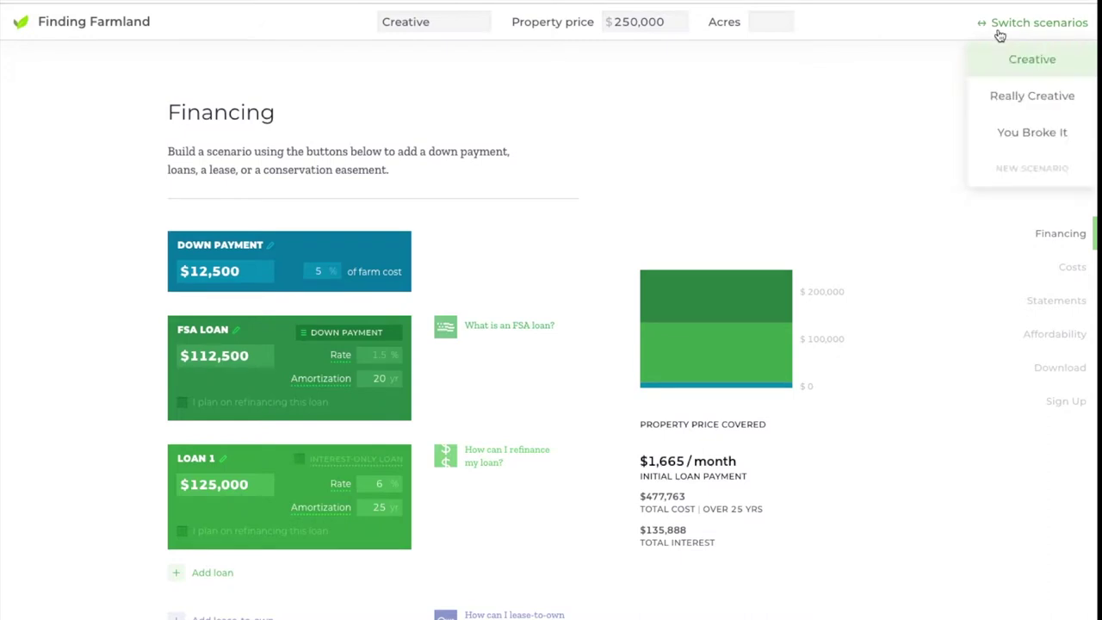
click(1004, 133)
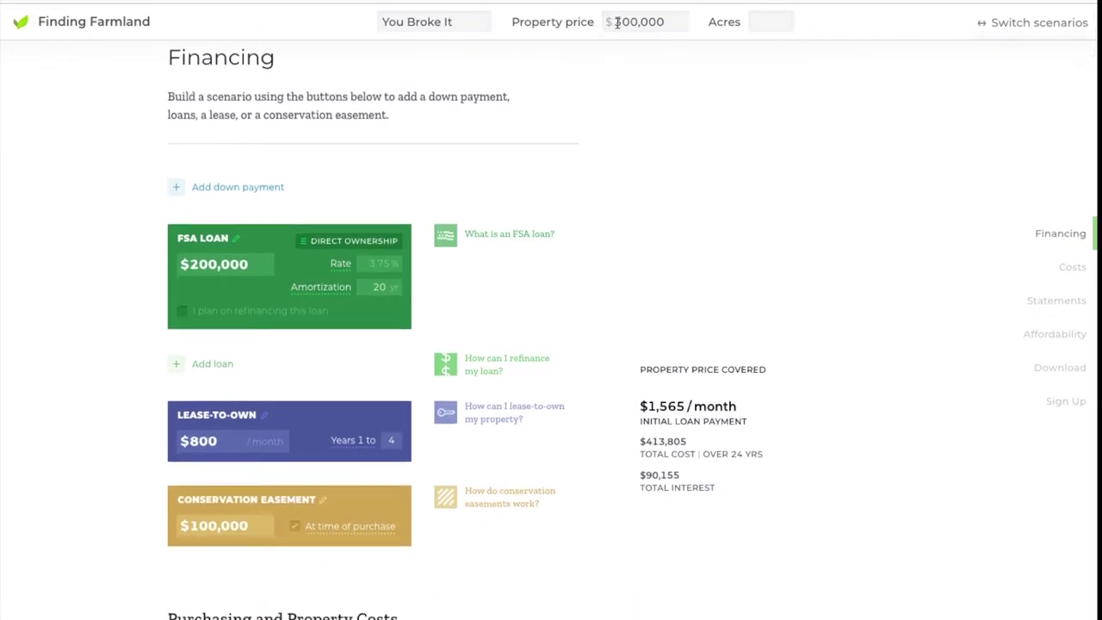
click(1018, 26)
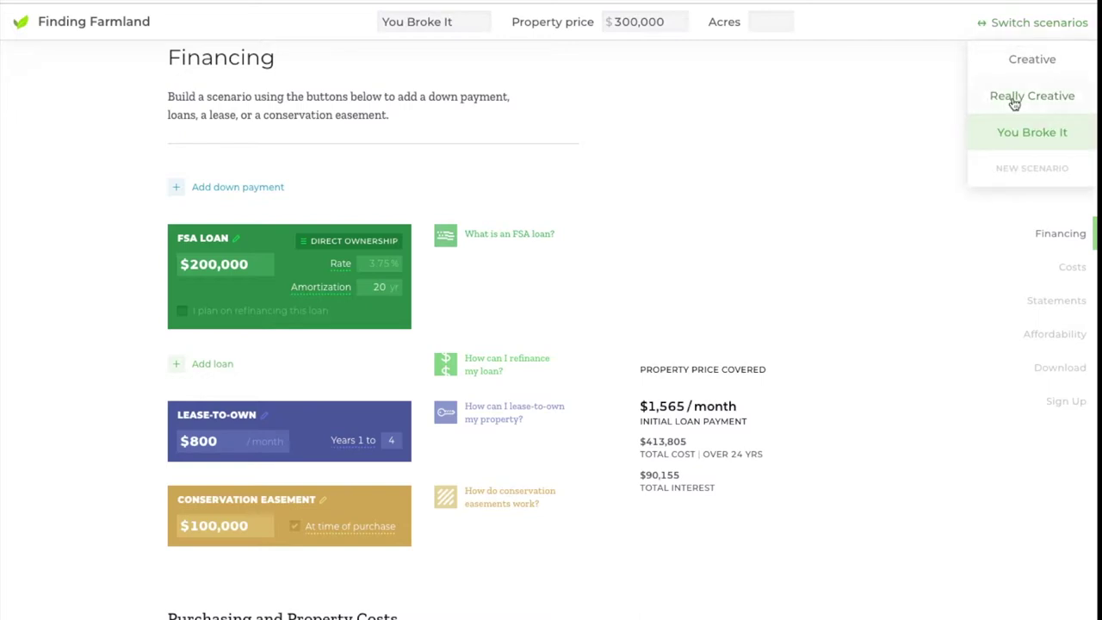
click(1012, 95)
click(1024, 34)
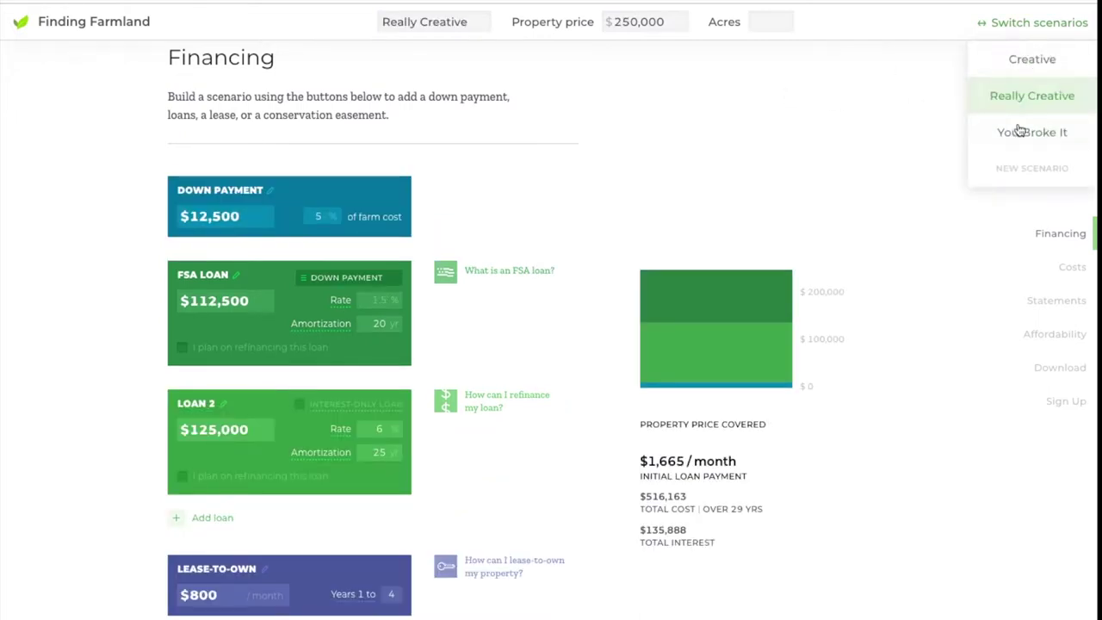
click(1019, 129)
scroll(596, 166, down, 1)
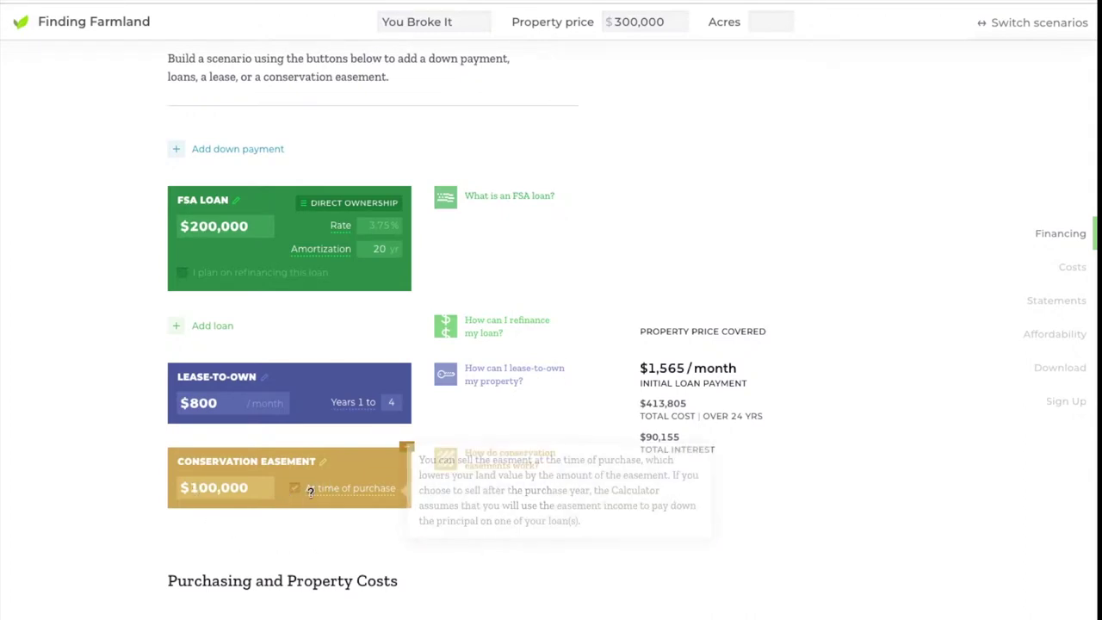
scroll(542, 430, up, 2)
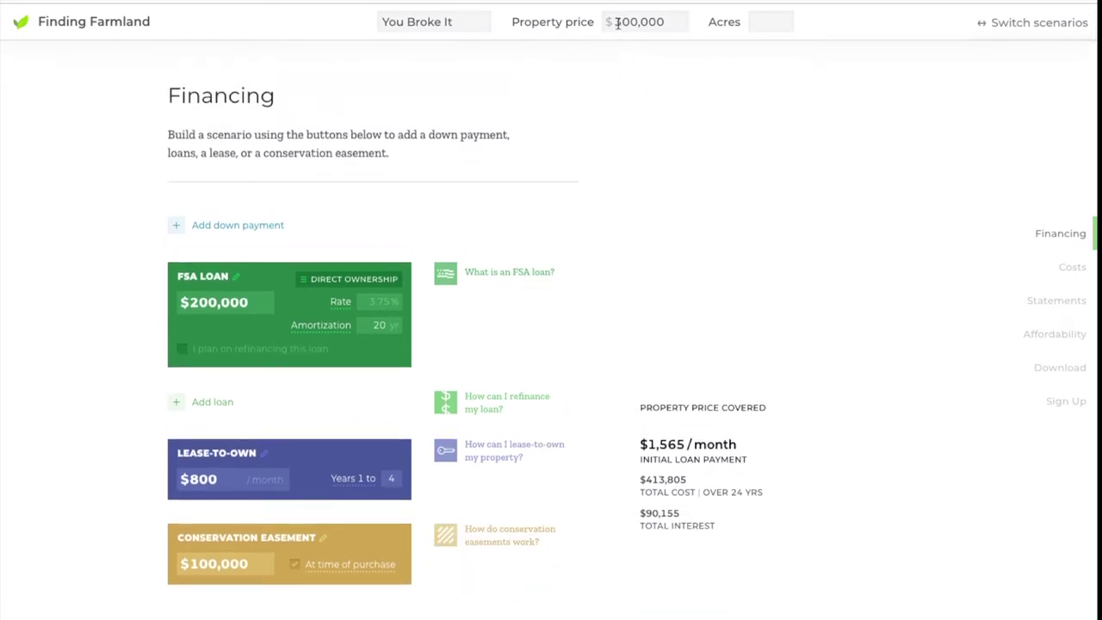
scroll(598, 211, down, 1)
Scroll to You Broke It's Total Cost chart and inspect a year's cost breakdown.
scroll(598, 212, up, 1)
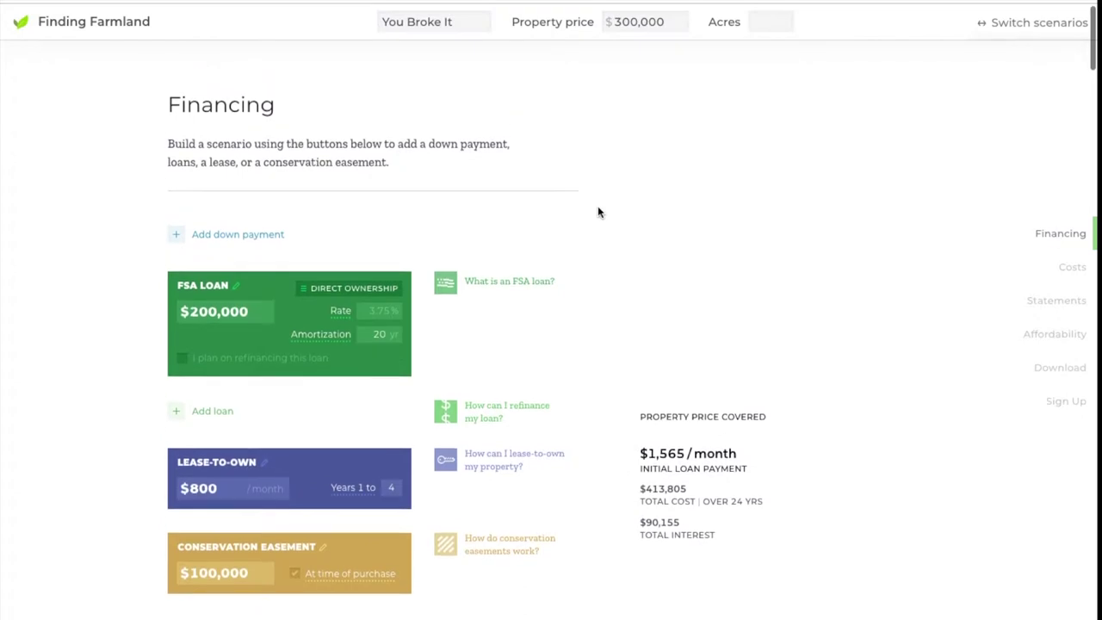
scroll(598, 211, down, 2)
scroll(611, 277, up, 1)
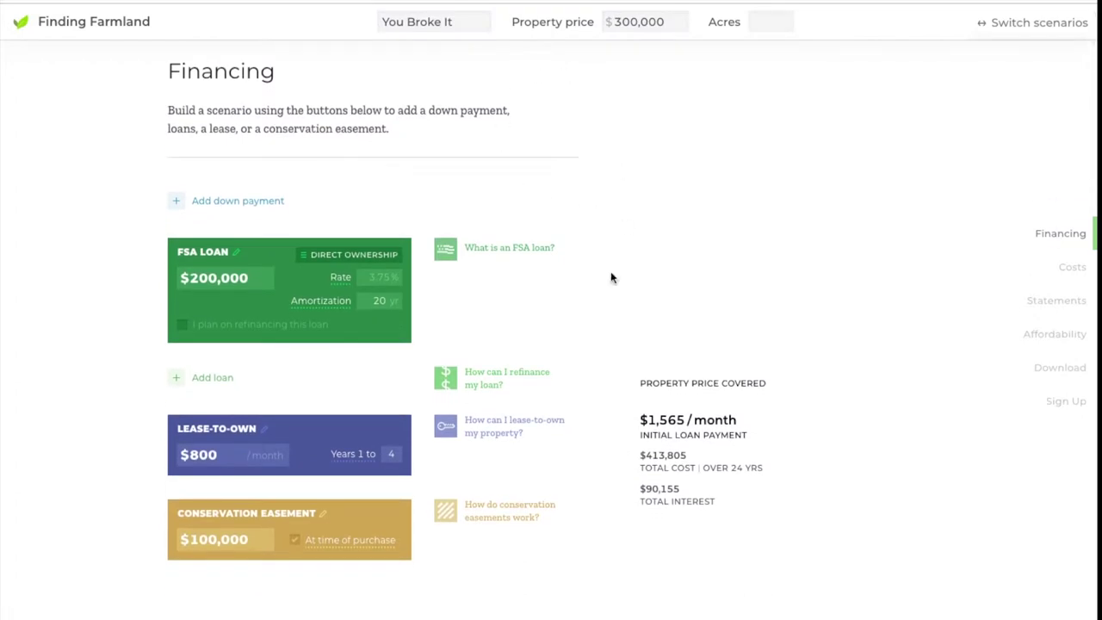
scroll(611, 277, down, 1)
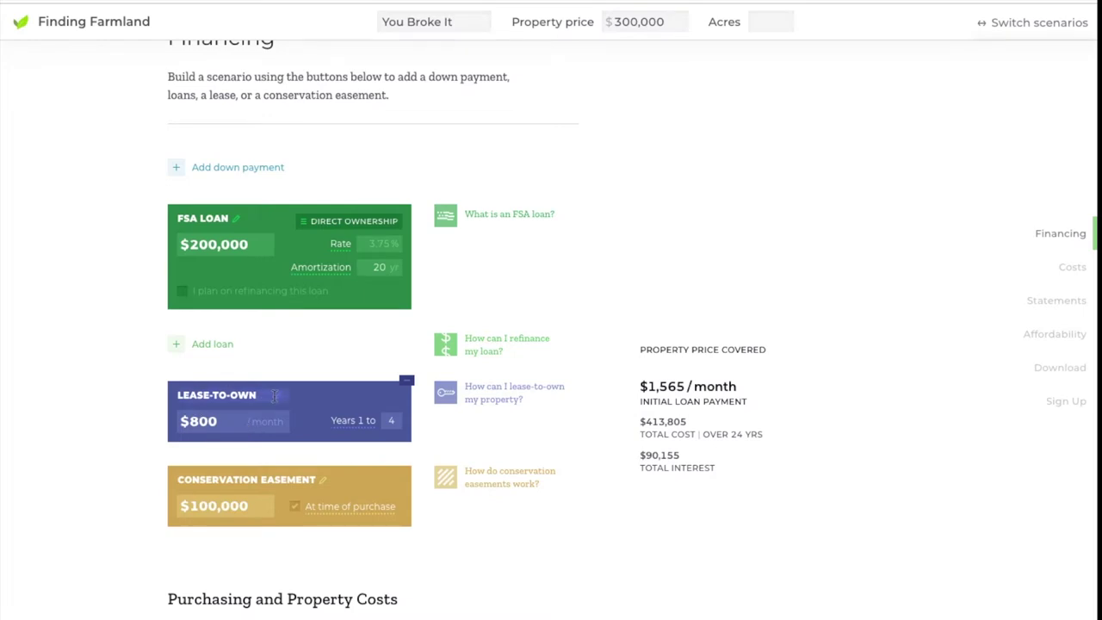
mouse_move(367, 420)
scroll(440, 516, down, 3)
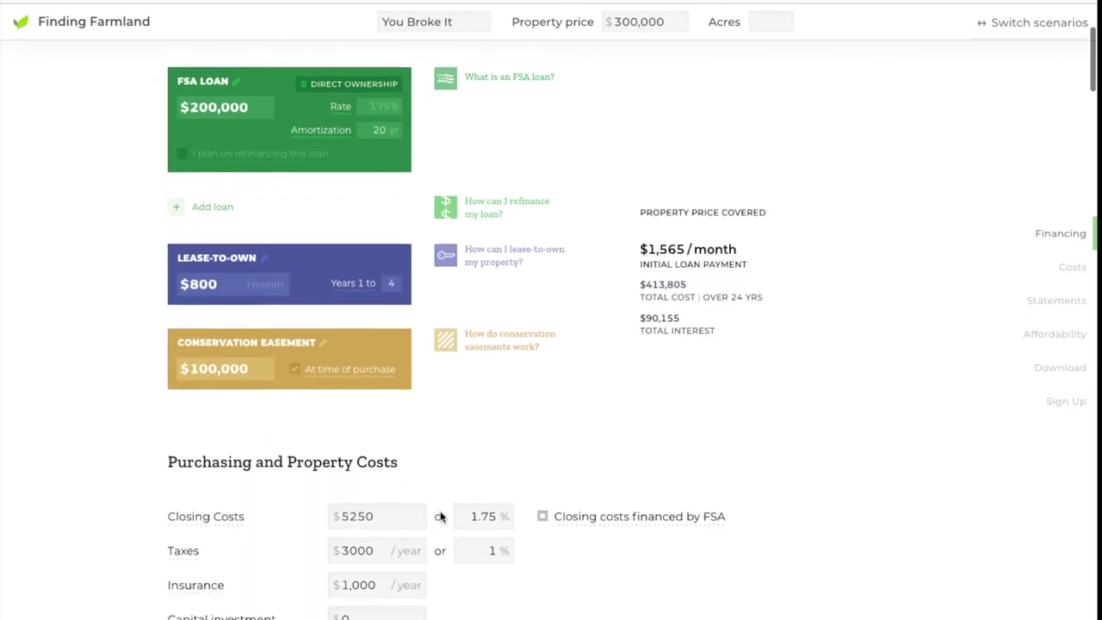
scroll(446, 415, down, 5)
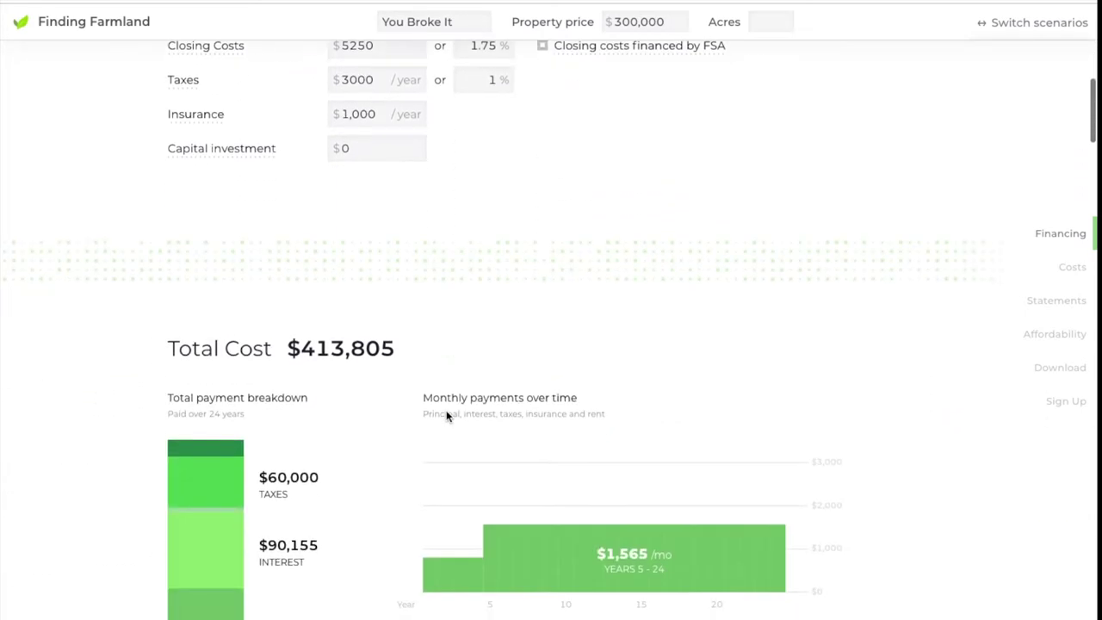
scroll(445, 415, down, 3)
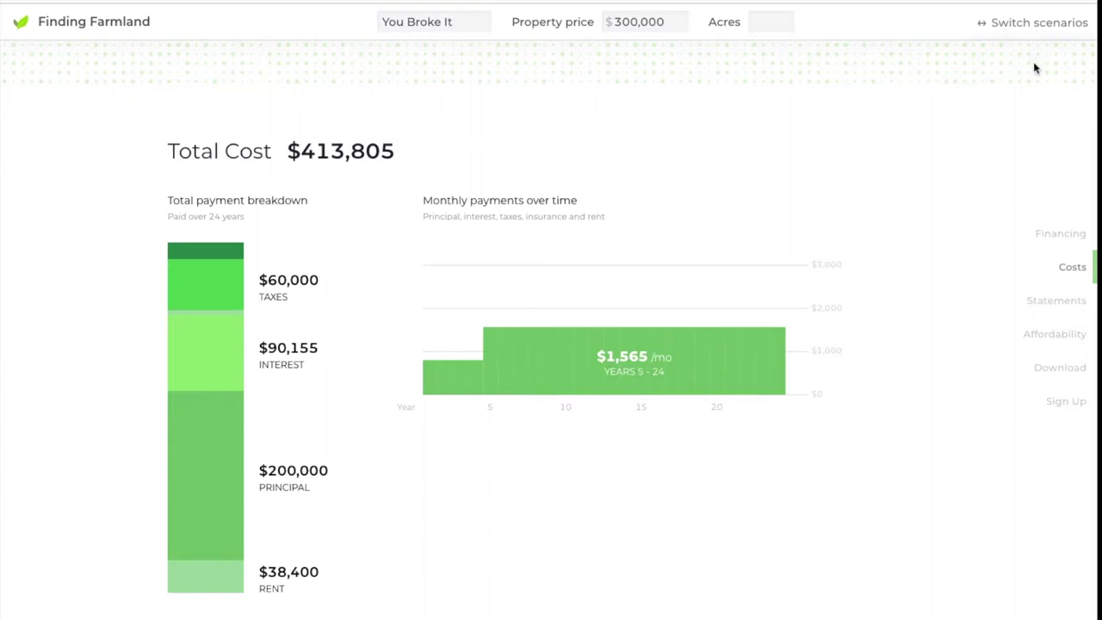
Compare with Really Creative's total cost, then return to You Broke It's $413,805 breakdown.
click(1049, 35)
click(1034, 93)
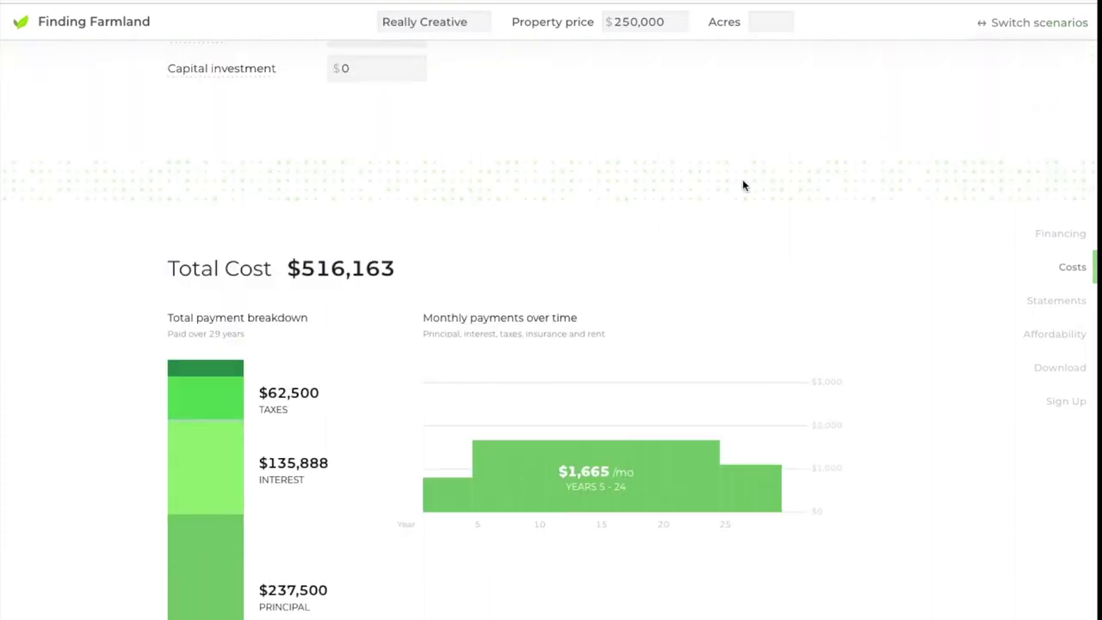
scroll(744, 185, down, 1)
scroll(382, 416, down, 1)
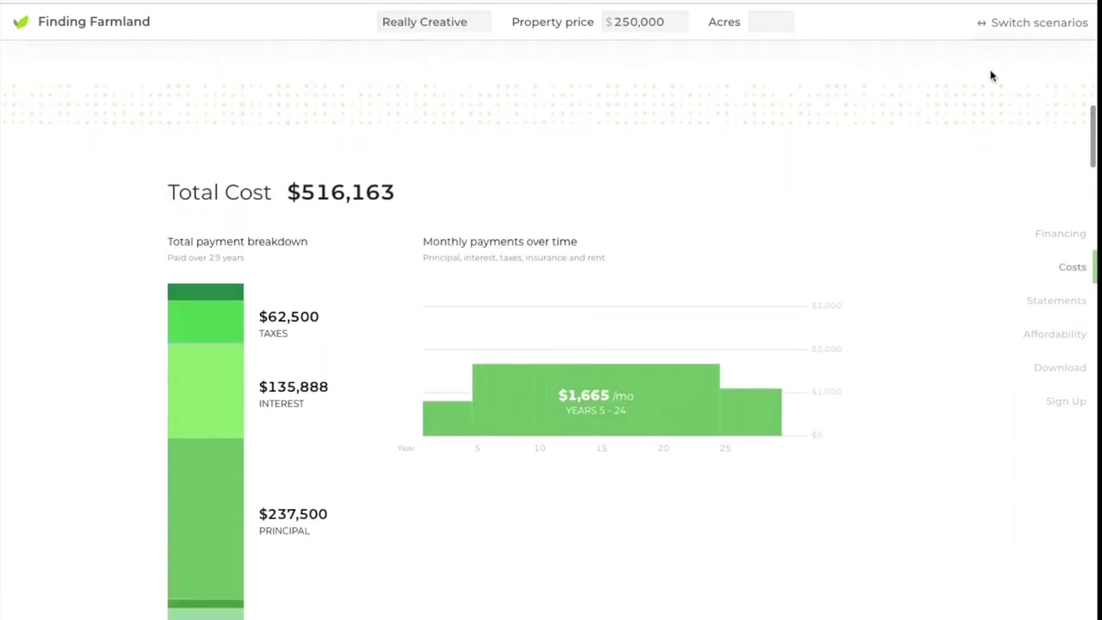
click(1009, 37)
click(999, 129)
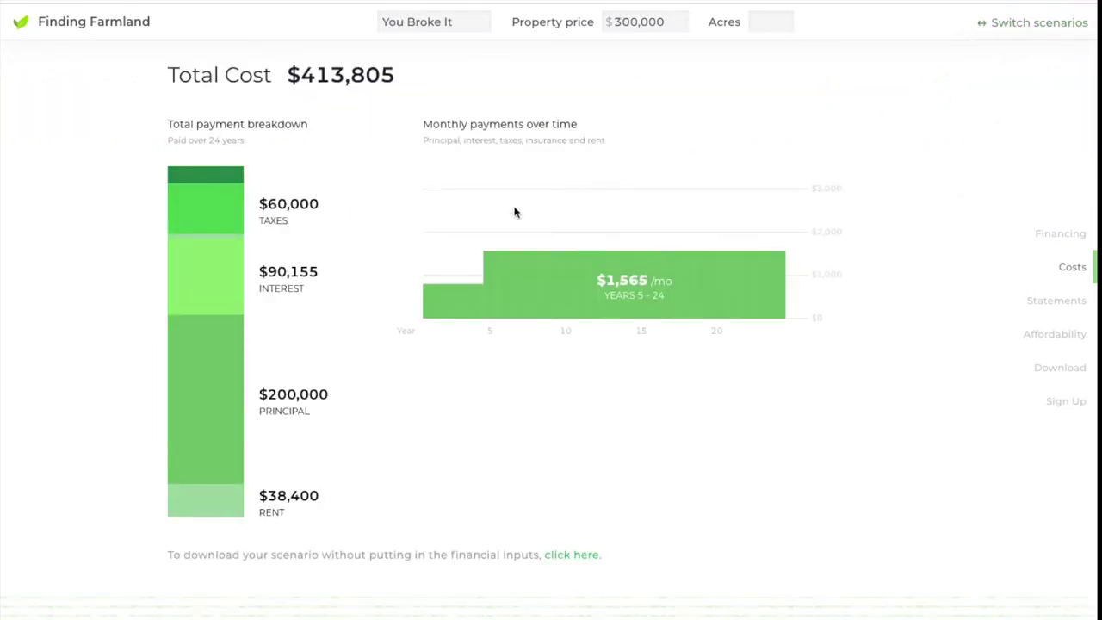
scroll(353, 278, down, 3)
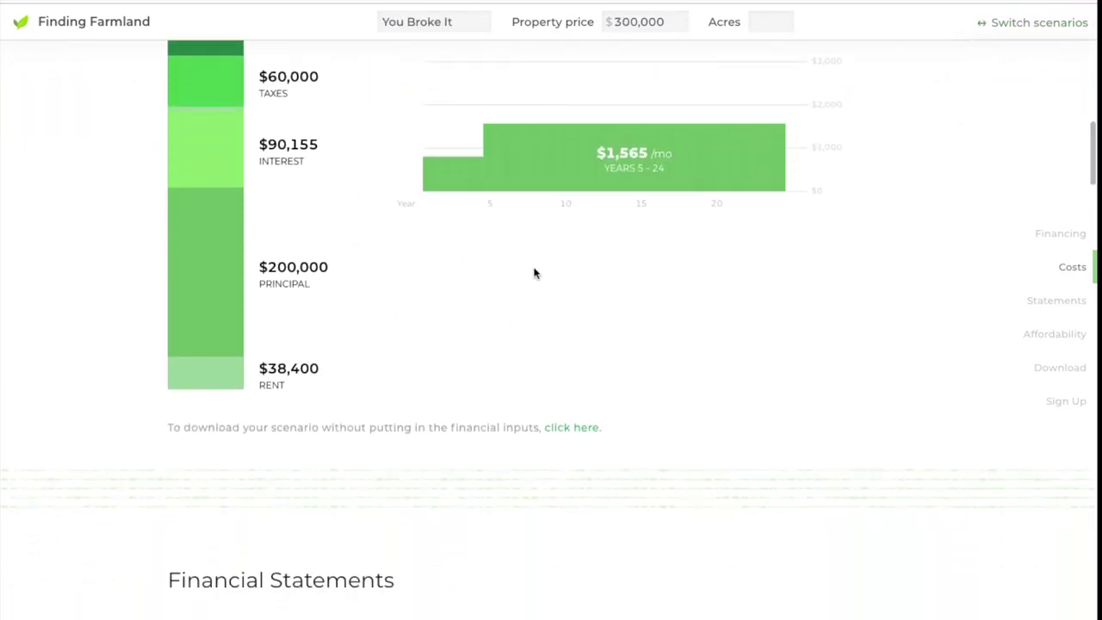
scroll(654, 386, down, 6)
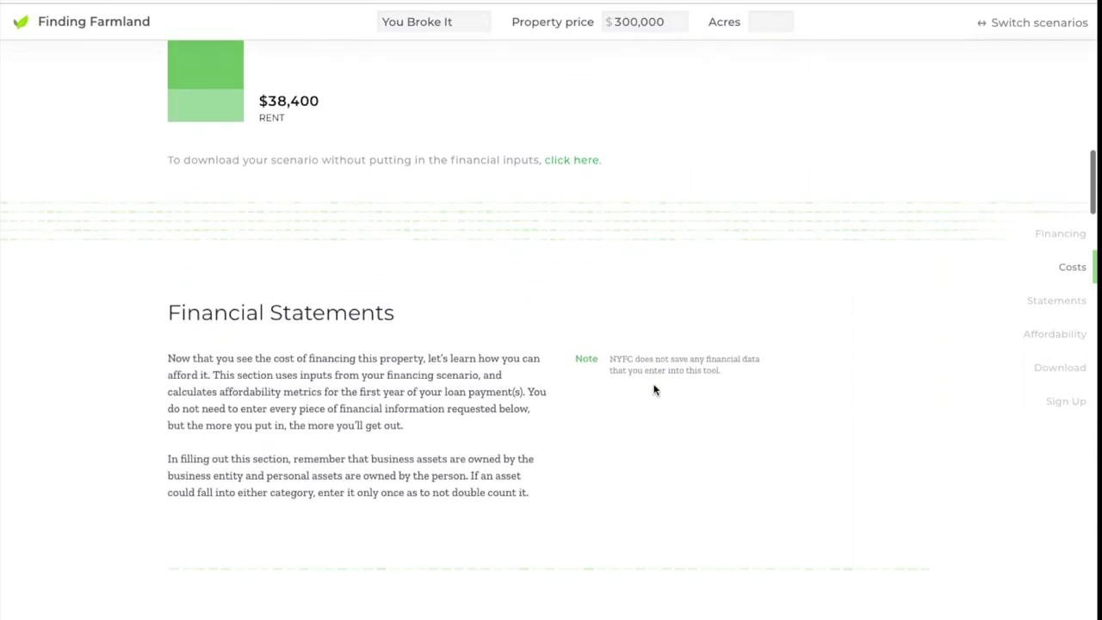
Scroll to Financial Statements and view Really Creative's income figures.
scroll(655, 390, down, 6)
scroll(505, 501, down, 5)
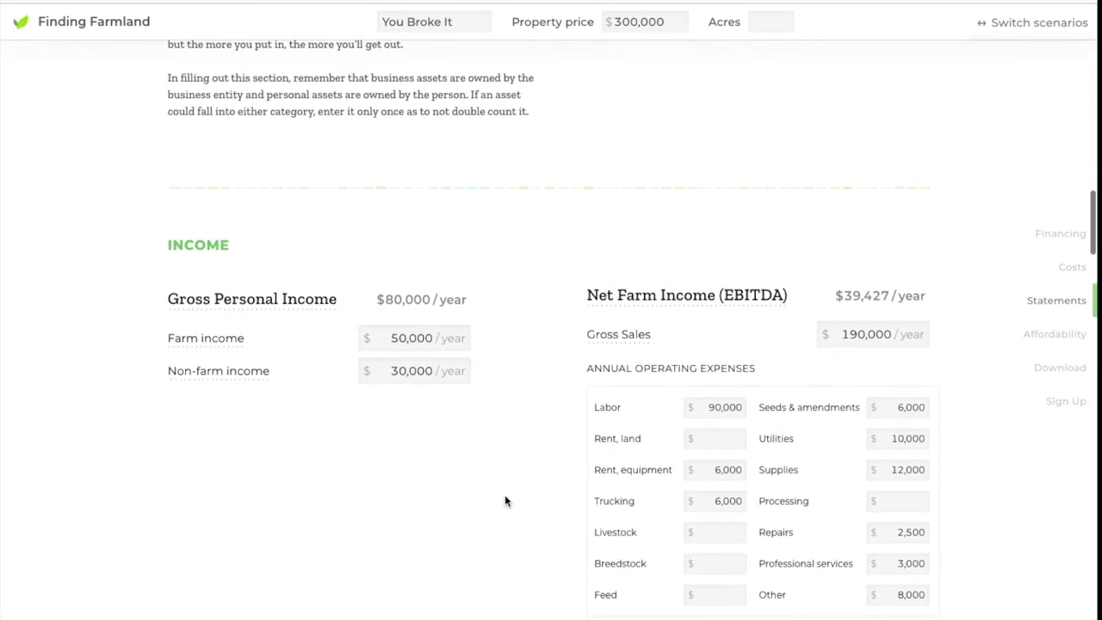
scroll(538, 362, down, 1)
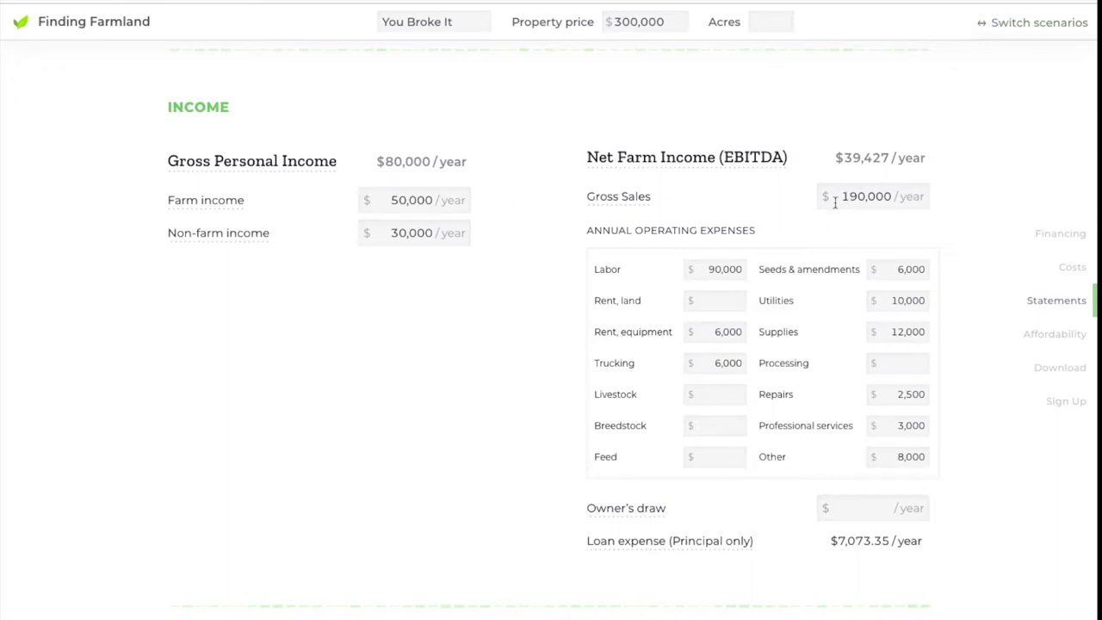
click(1015, 28)
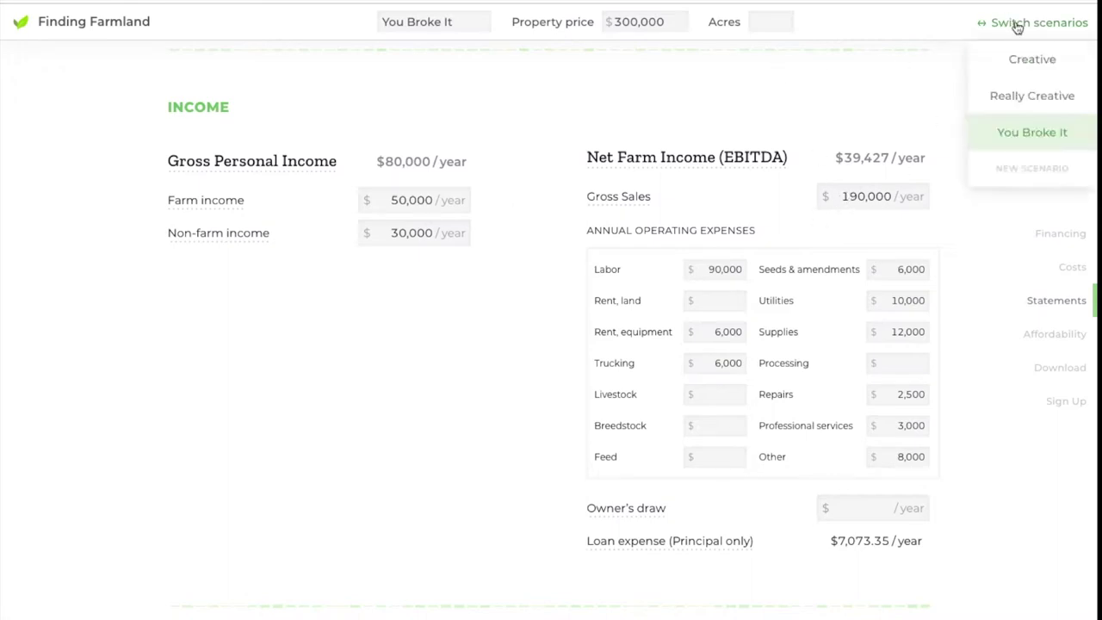
click(1025, 110)
scroll(871, 316, down, 1)
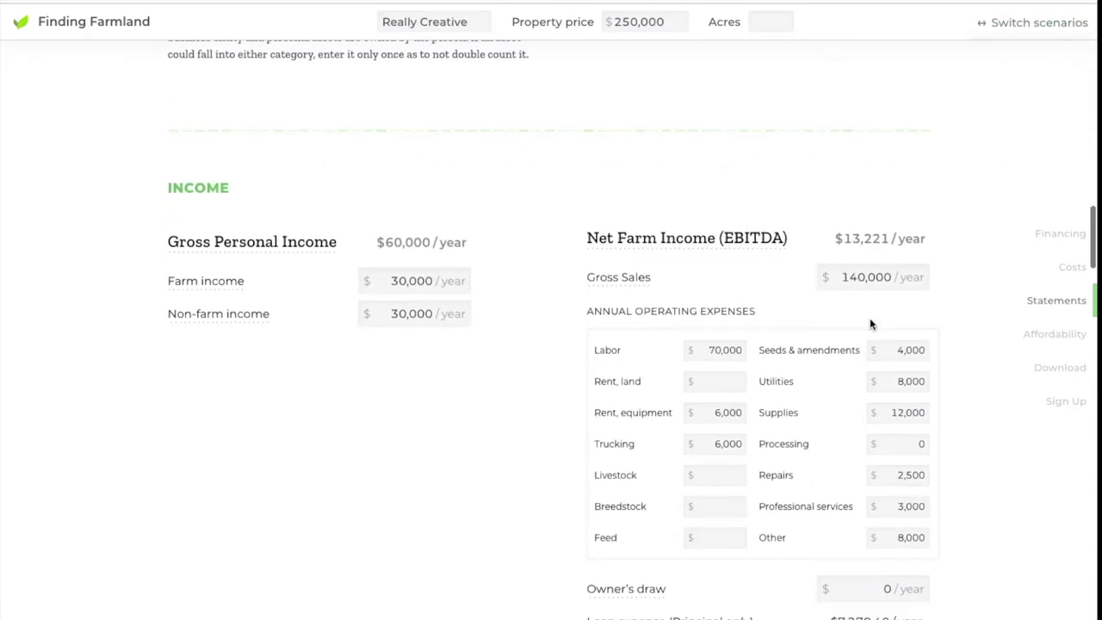
Check Creative's income, then return to You Broke It's $39,427 net farm income and Affordability Outlook.
click(1019, 40)
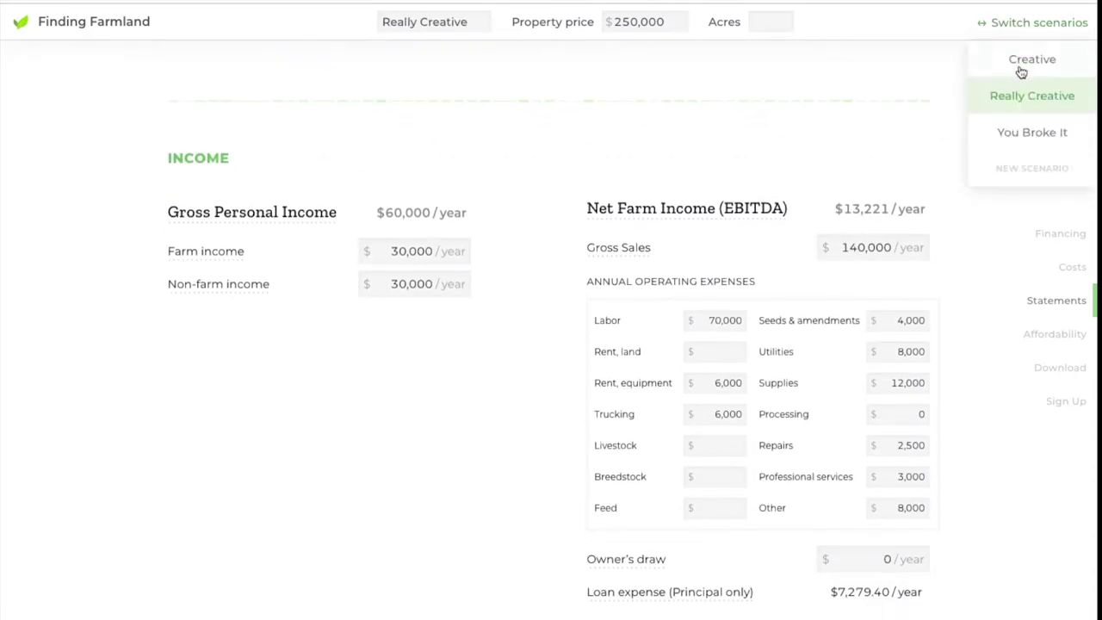
click(1019, 70)
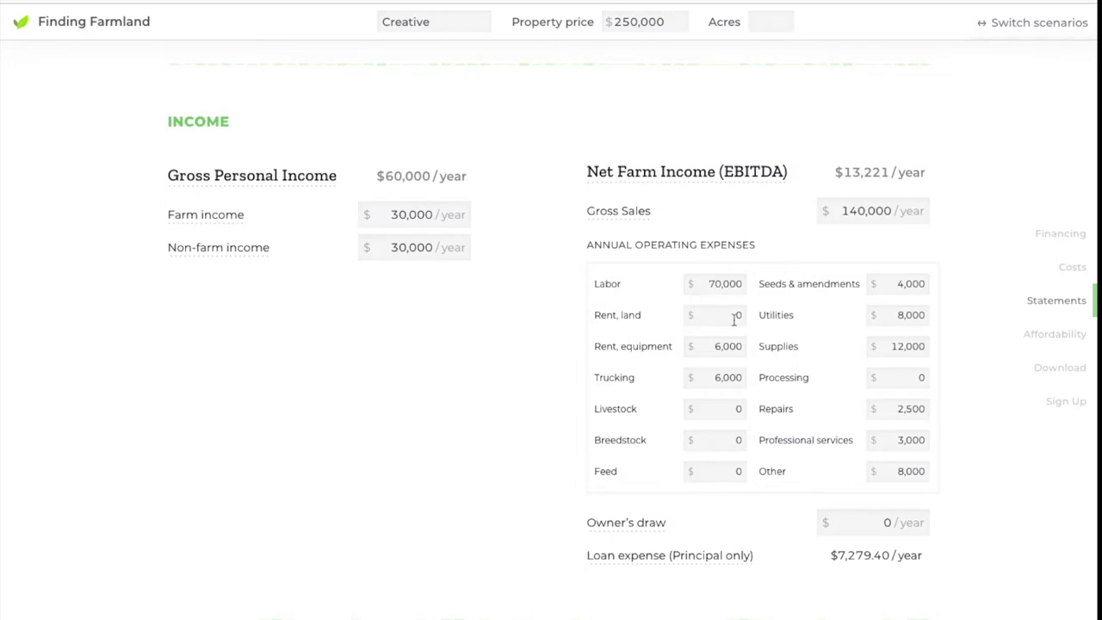
click(1016, 21)
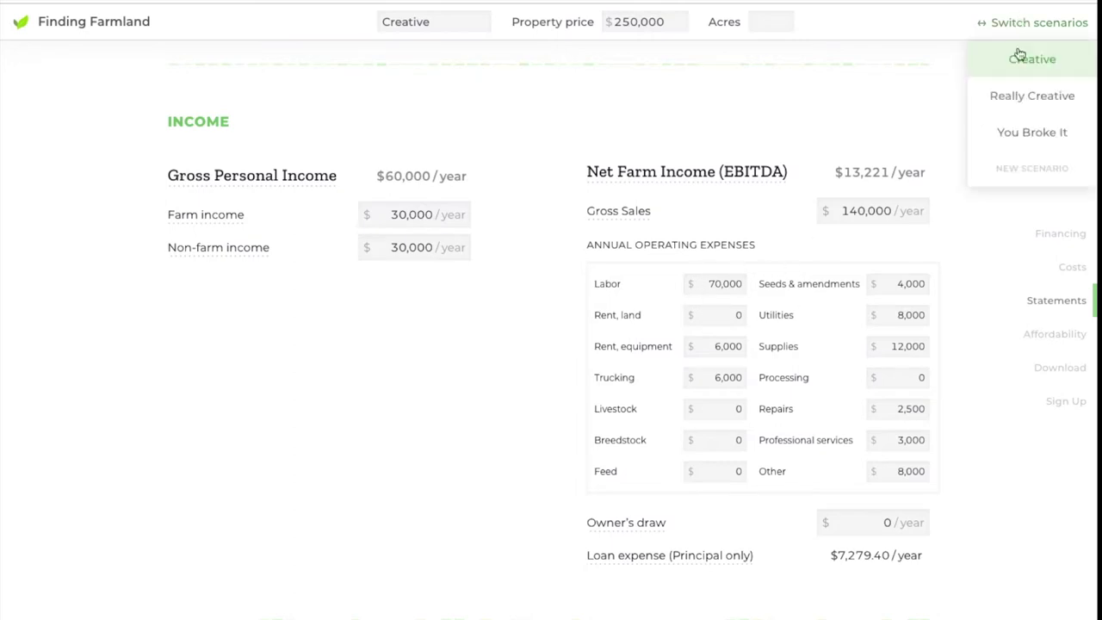
click(1016, 133)
scroll(870, 148, up, 1)
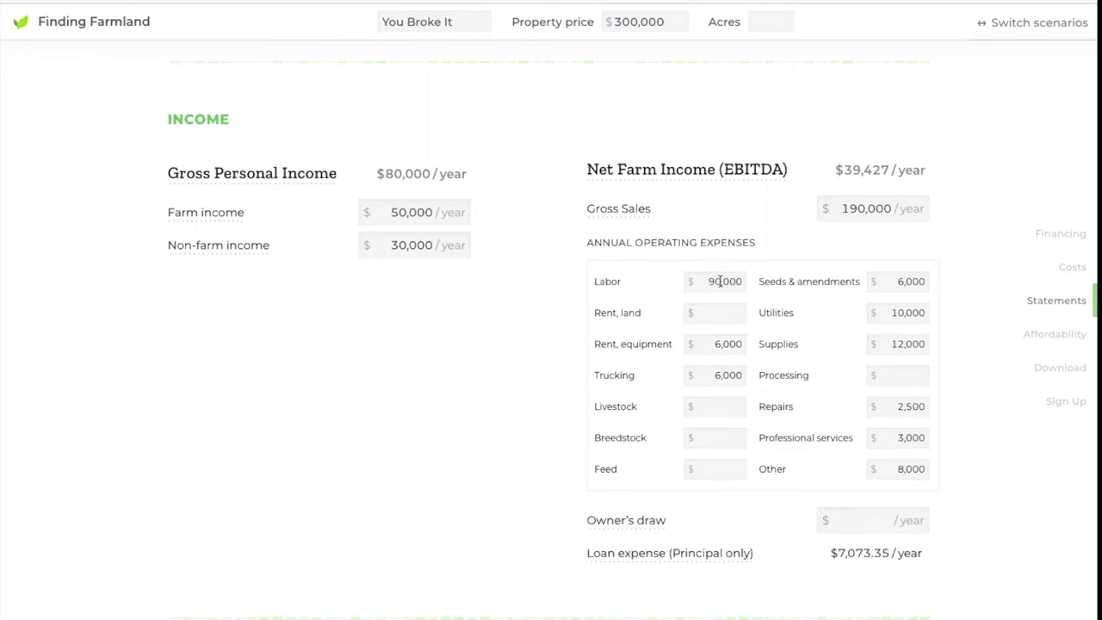
scroll(759, 260, up, 1)
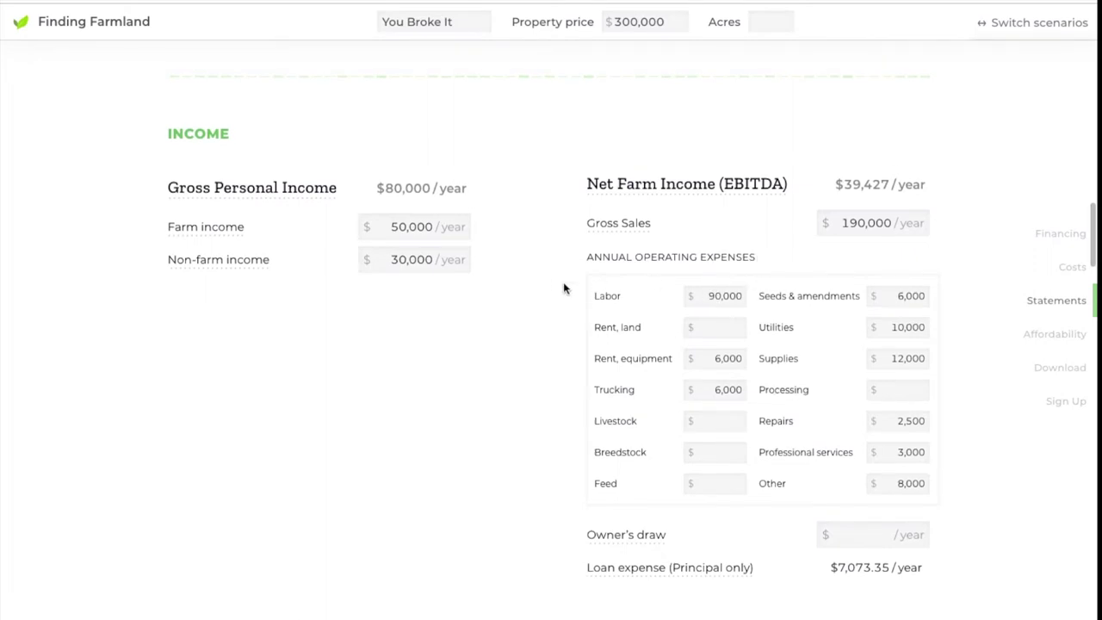
mouse_move(789, 174)
scroll(542, 322, down, 2)
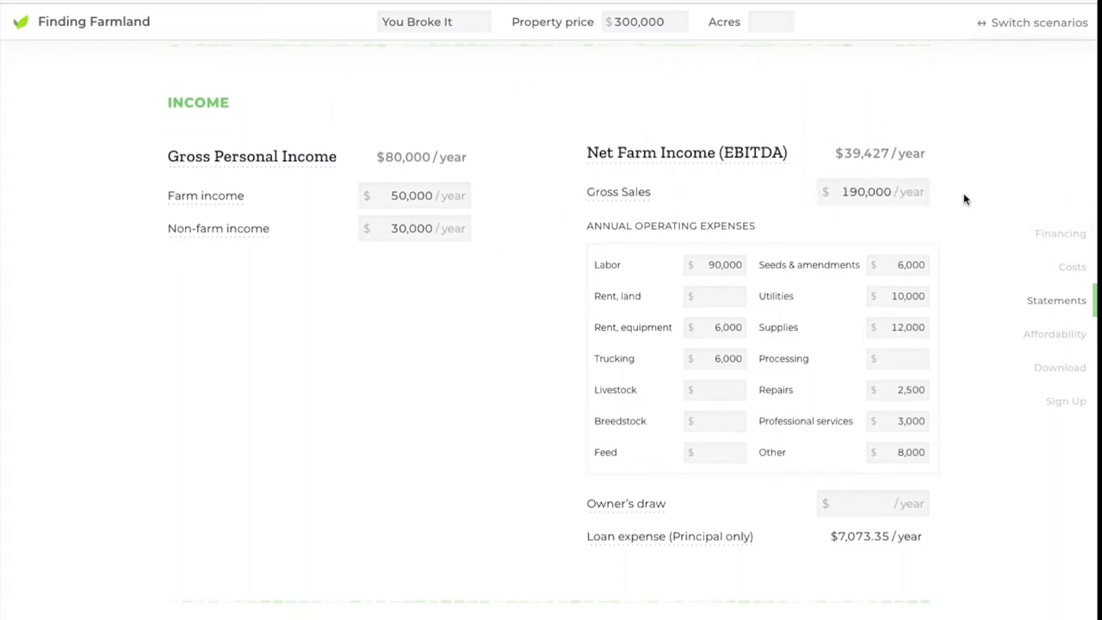
click(1020, 335)
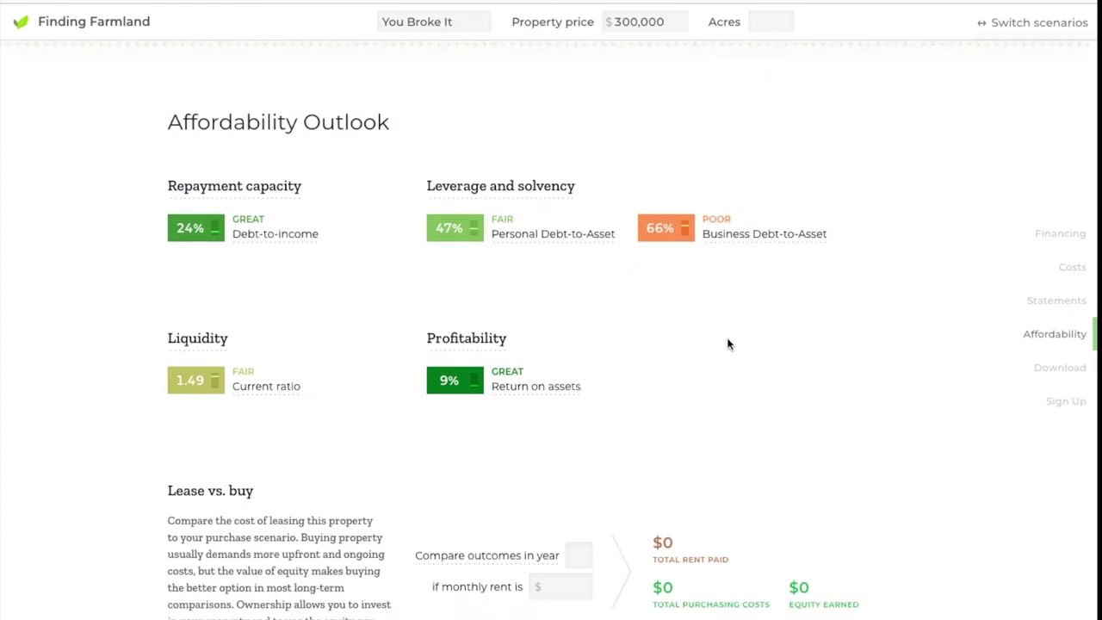
click(1041, 27)
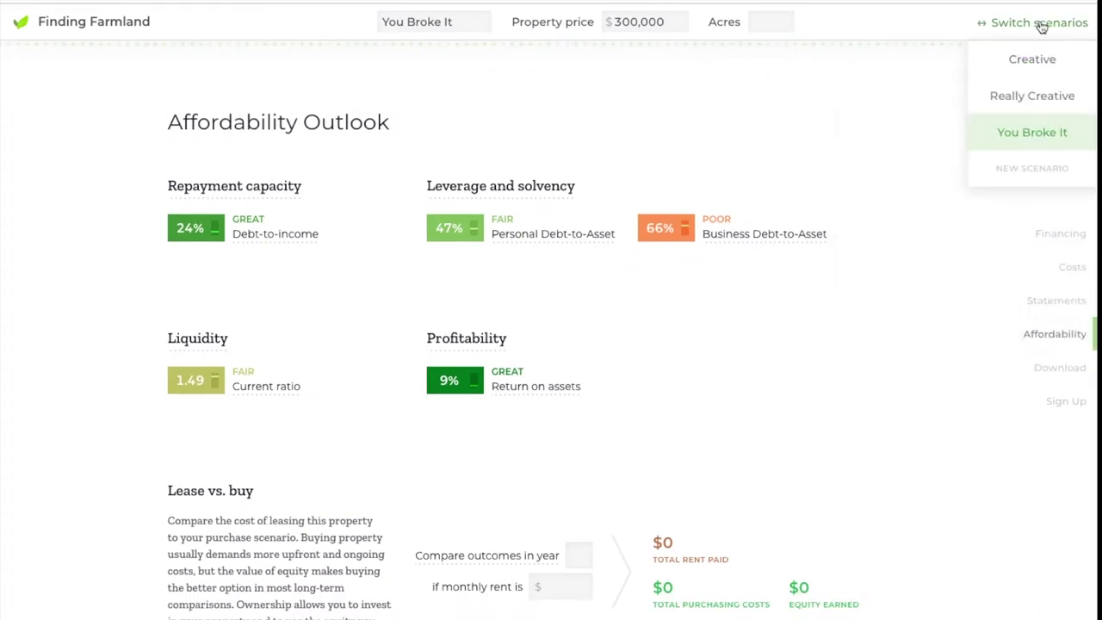
click(1033, 97)
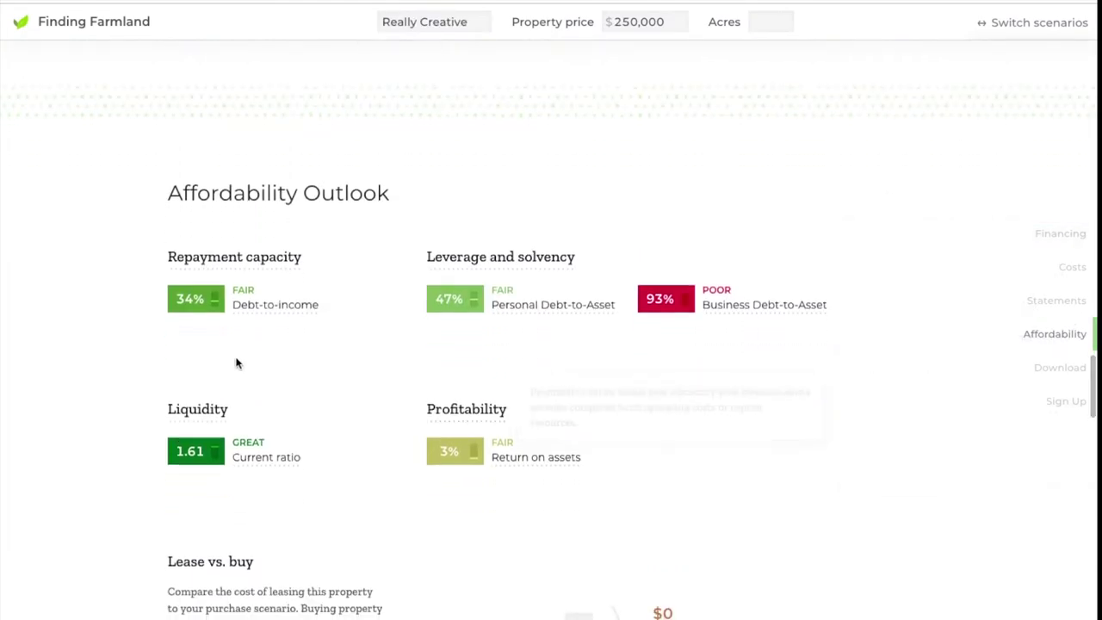
mouse_move(299, 249)
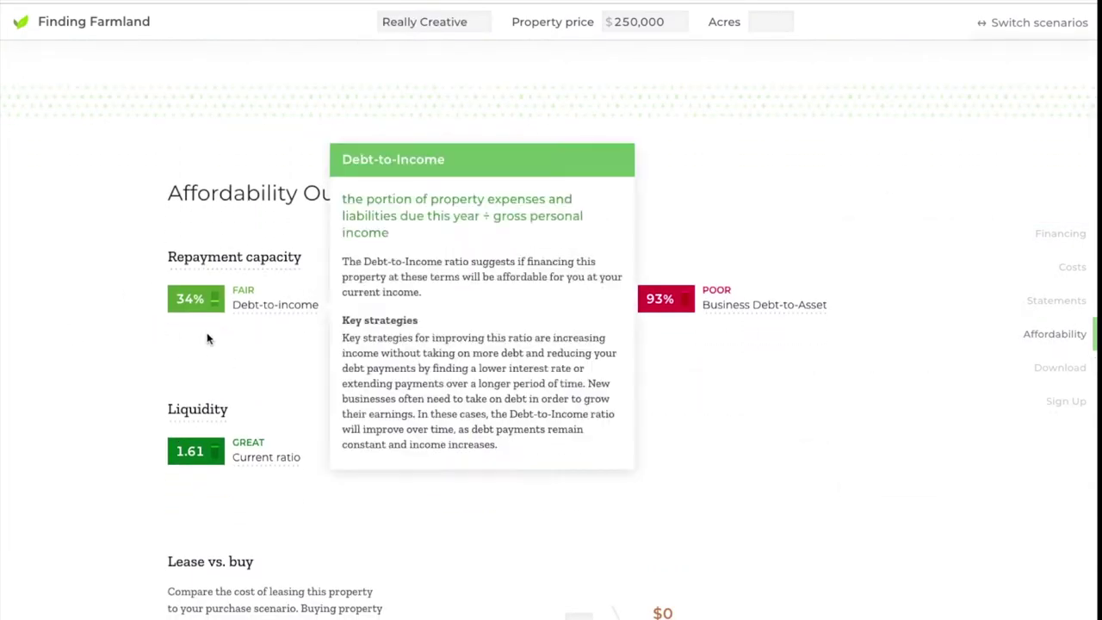
click(1020, 43)
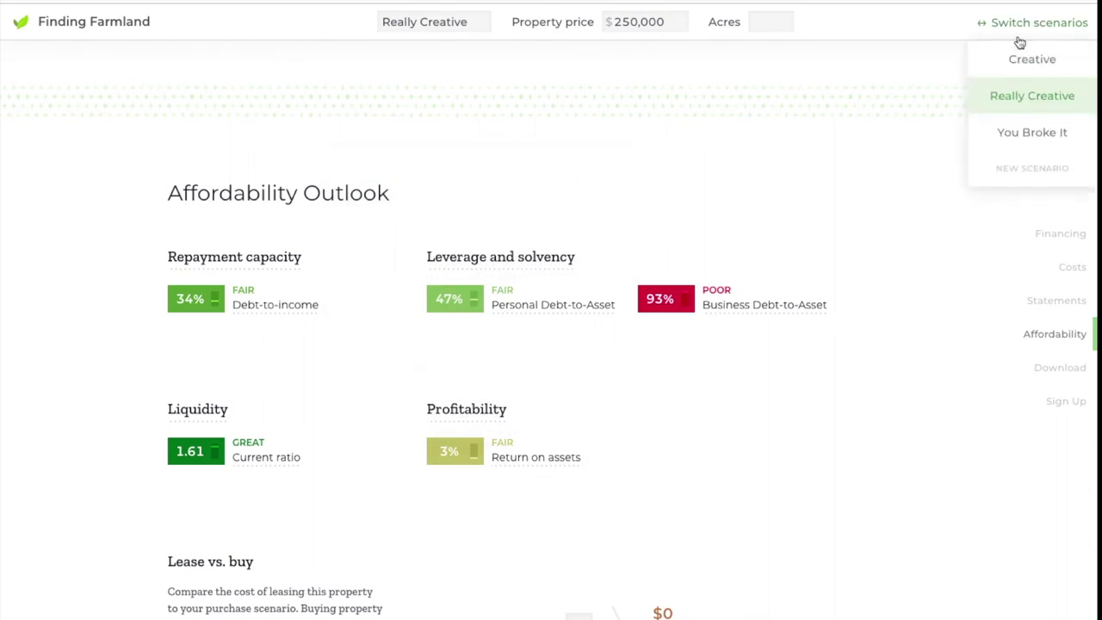
click(1016, 131)
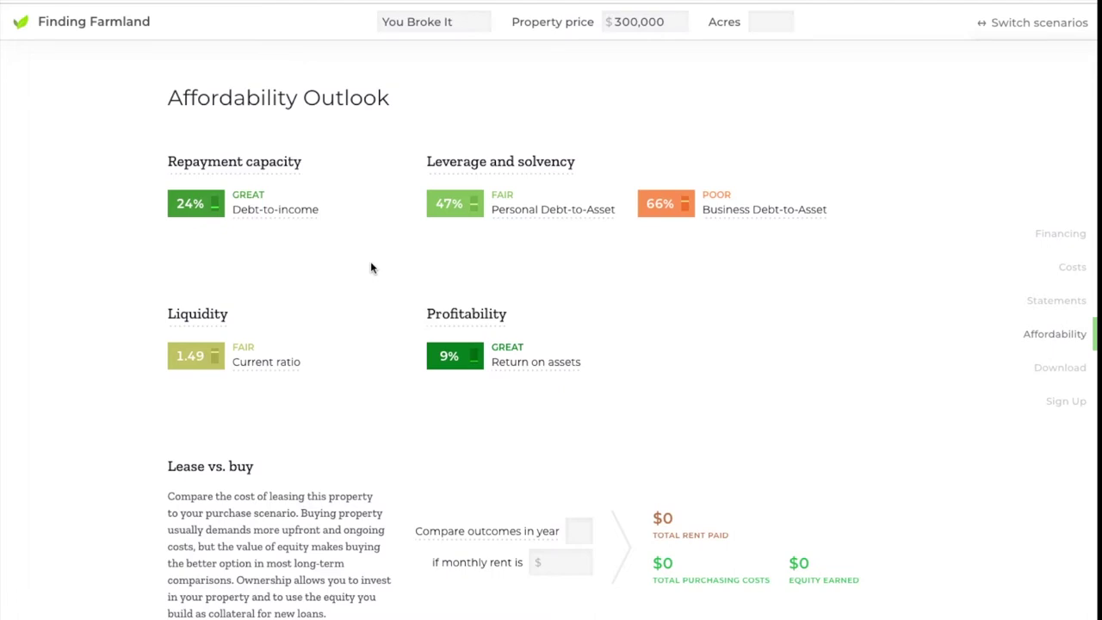
click(1039, 23)
click(1026, 102)
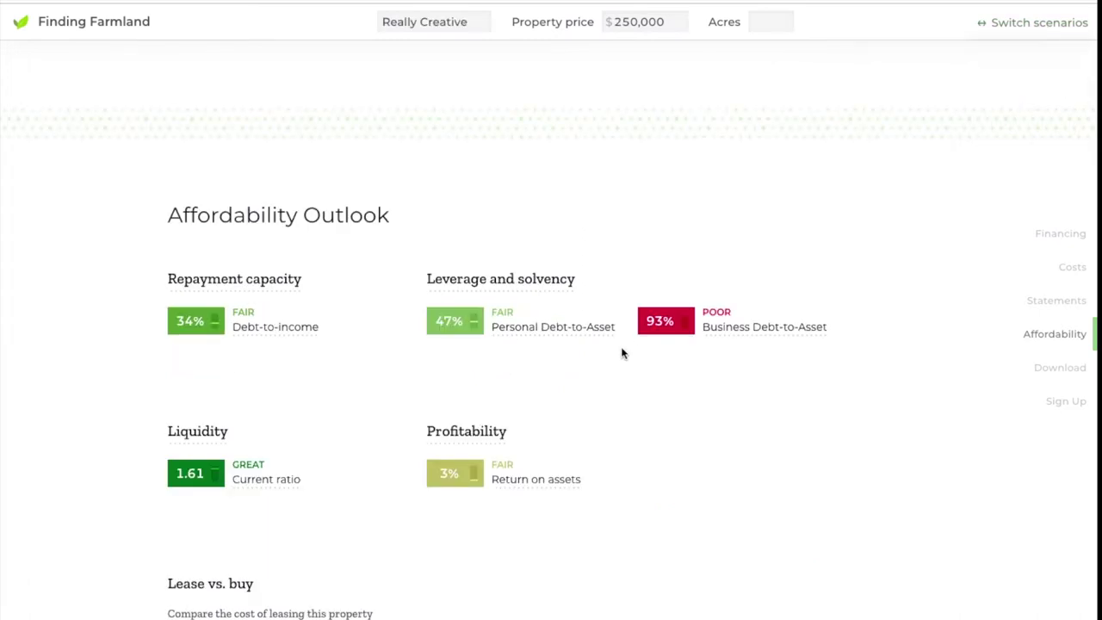
scroll(654, 438, down, 1)
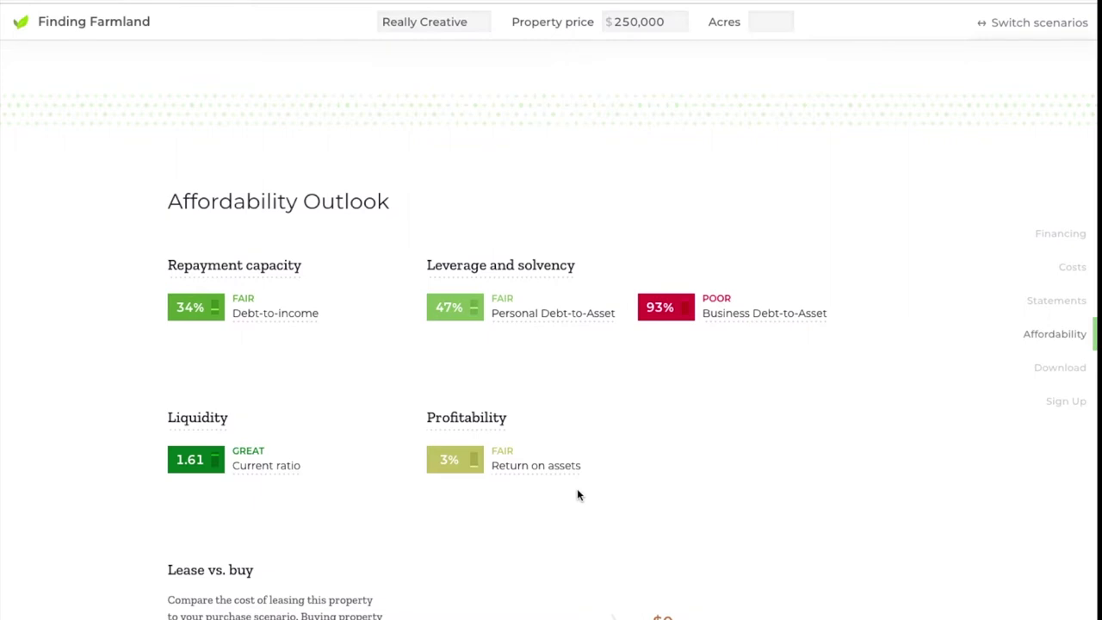
click(1021, 40)
click(1020, 135)
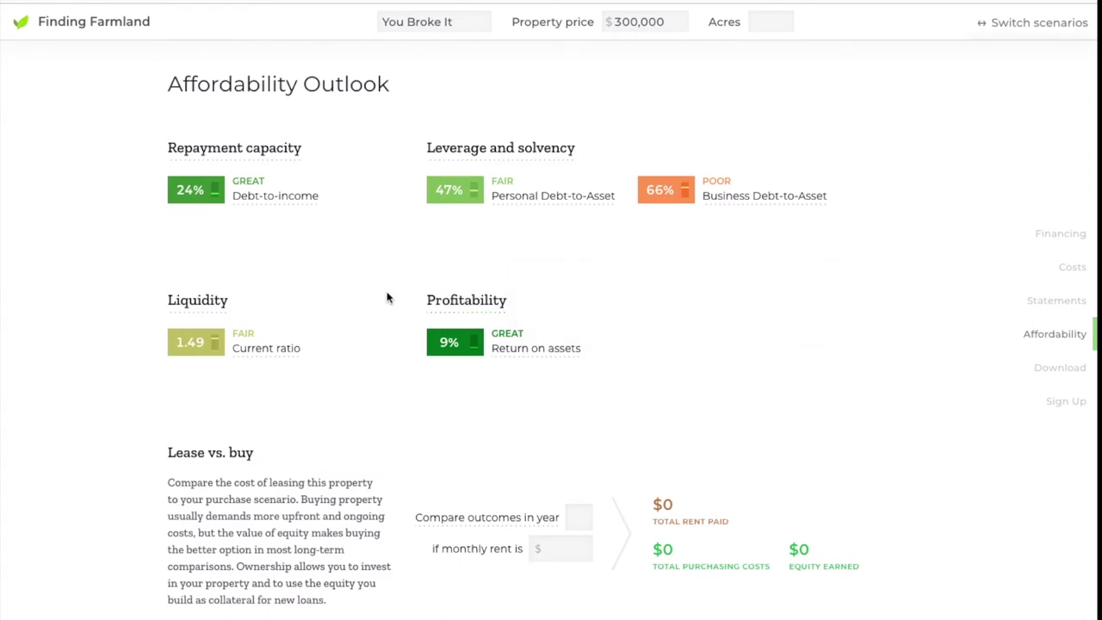
Move between You Broke It's Financing and Affordability sections, ending on its $200,000 FSA loan financing.
click(1059, 233)
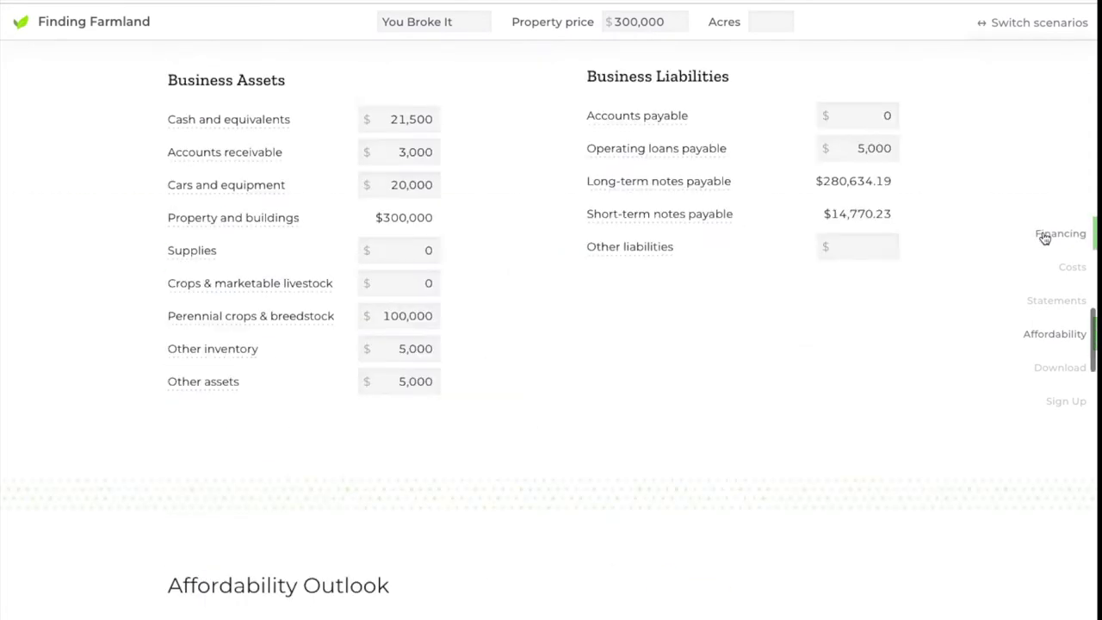
scroll(557, 342, down, 1)
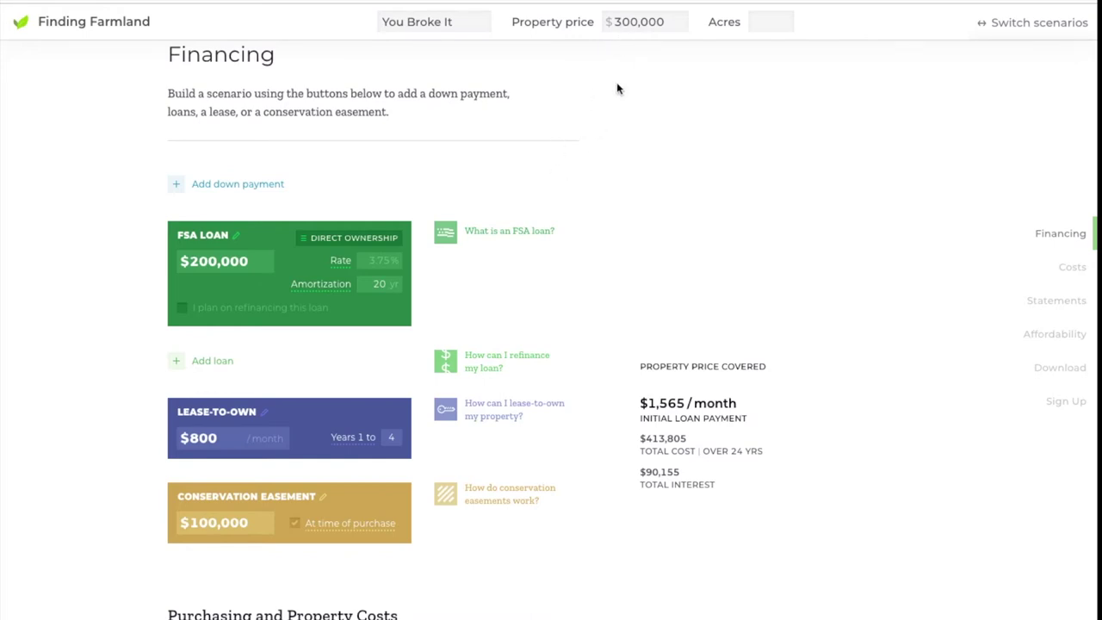
scroll(616, 88, up, 1)
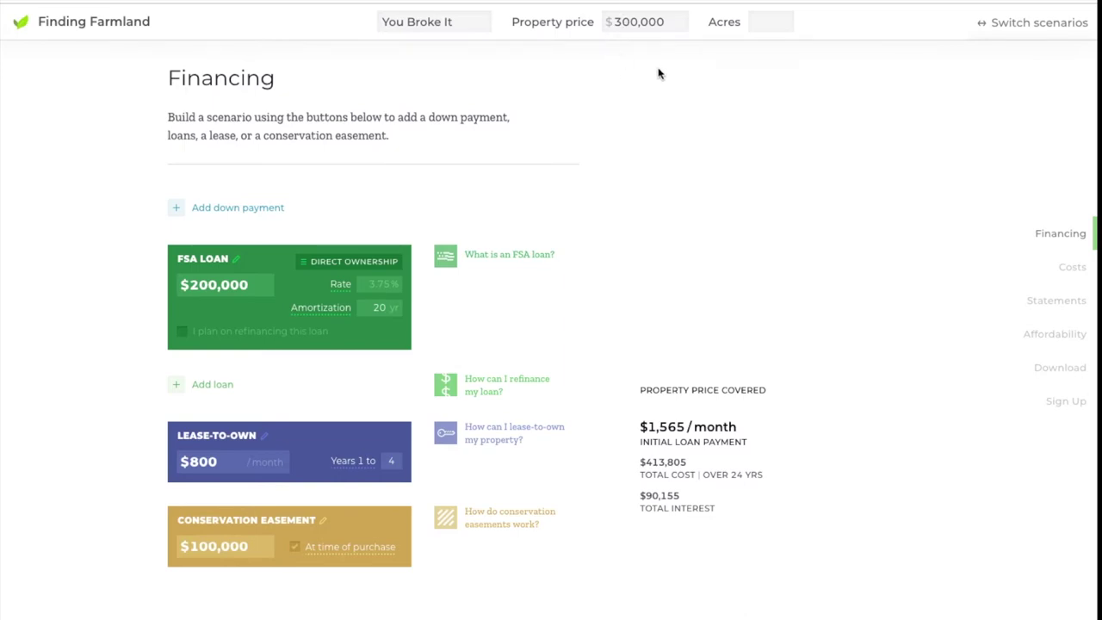
click(1029, 336)
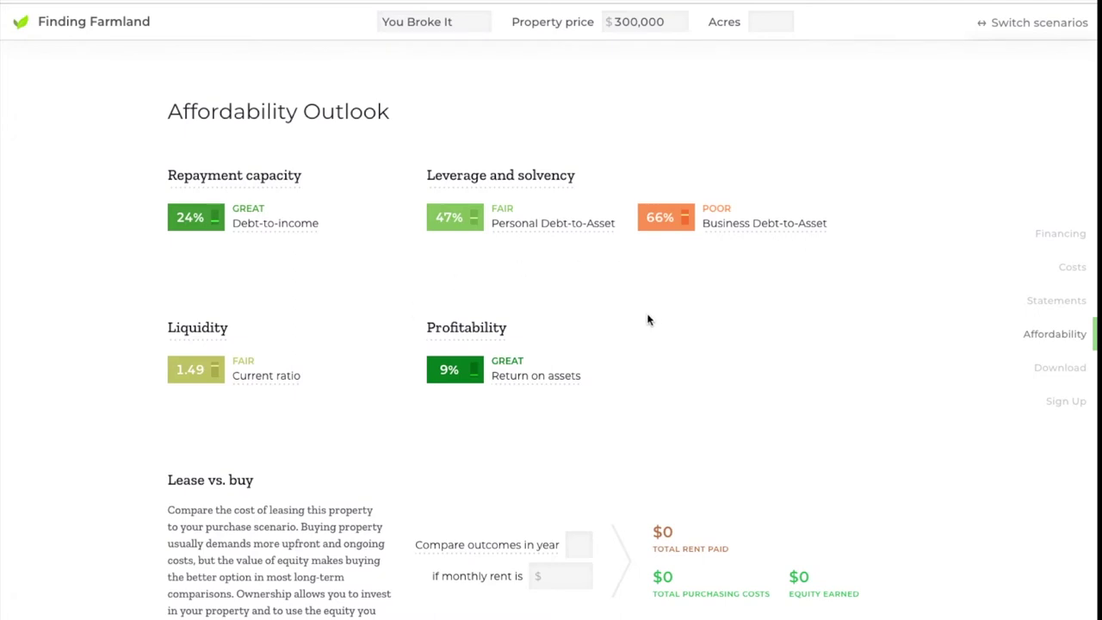
click(1033, 242)
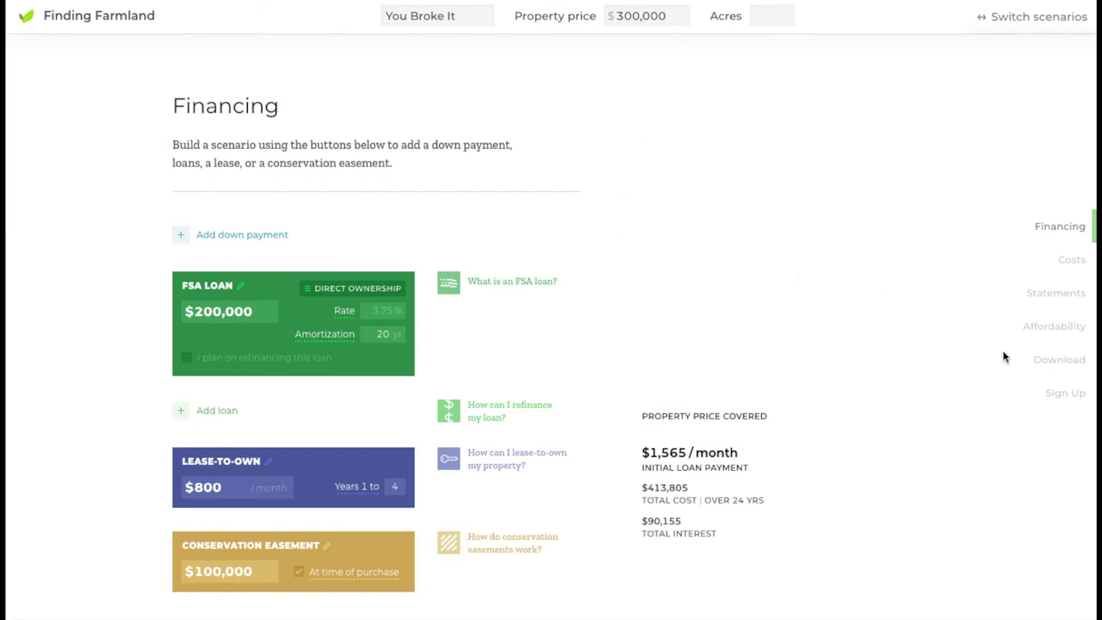
Download the You Broke It scenario as a PDF from Feedback & Download.
click(1048, 361)
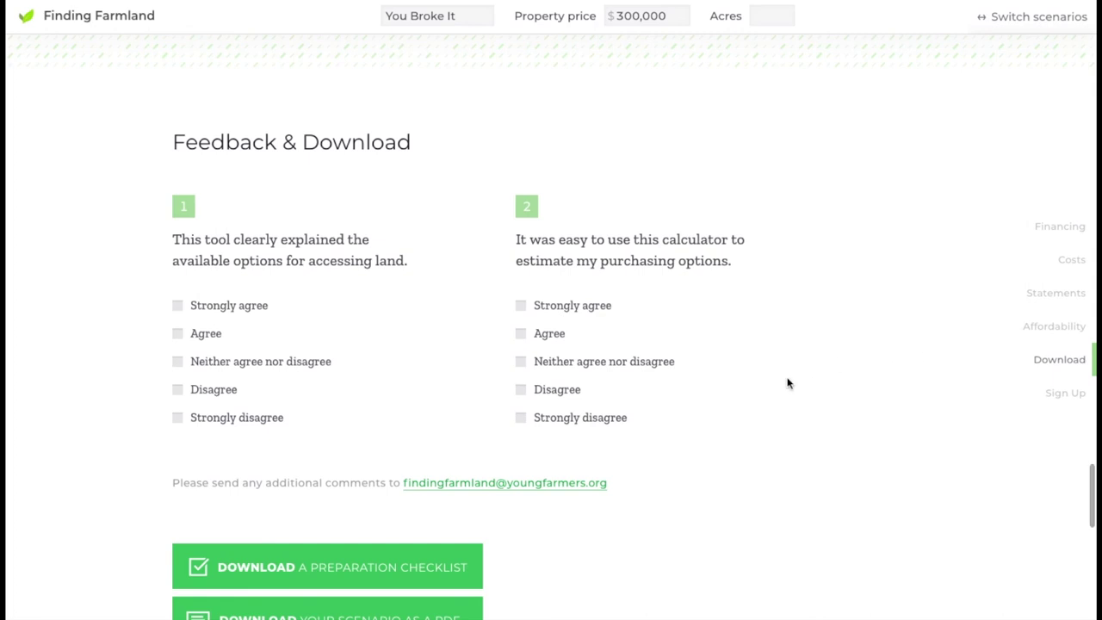
scroll(777, 382, down, 2)
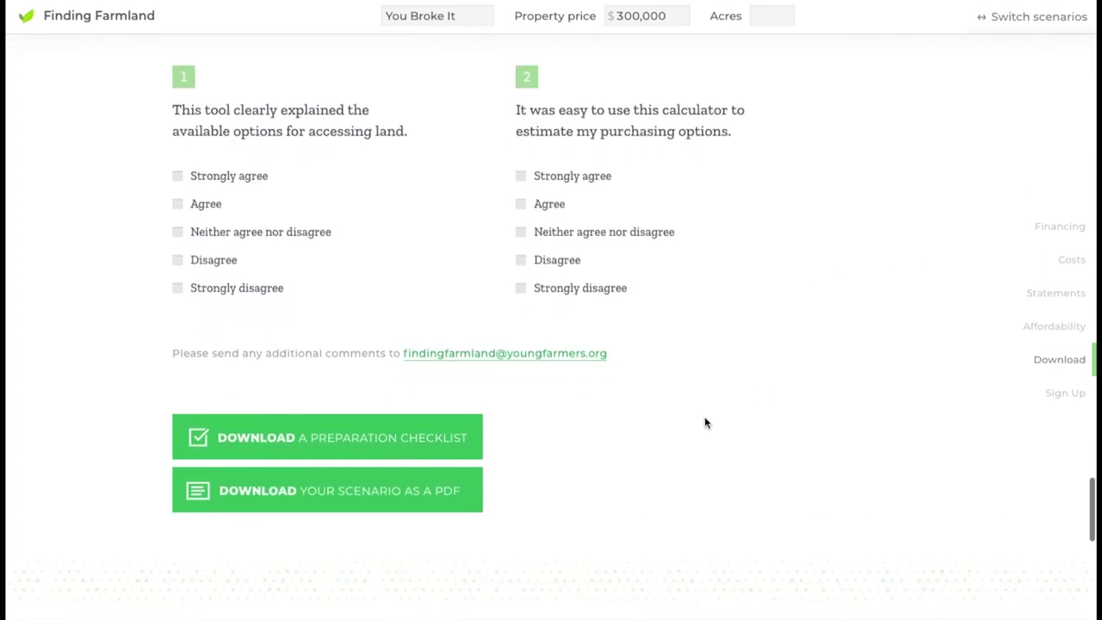
click(457, 502)
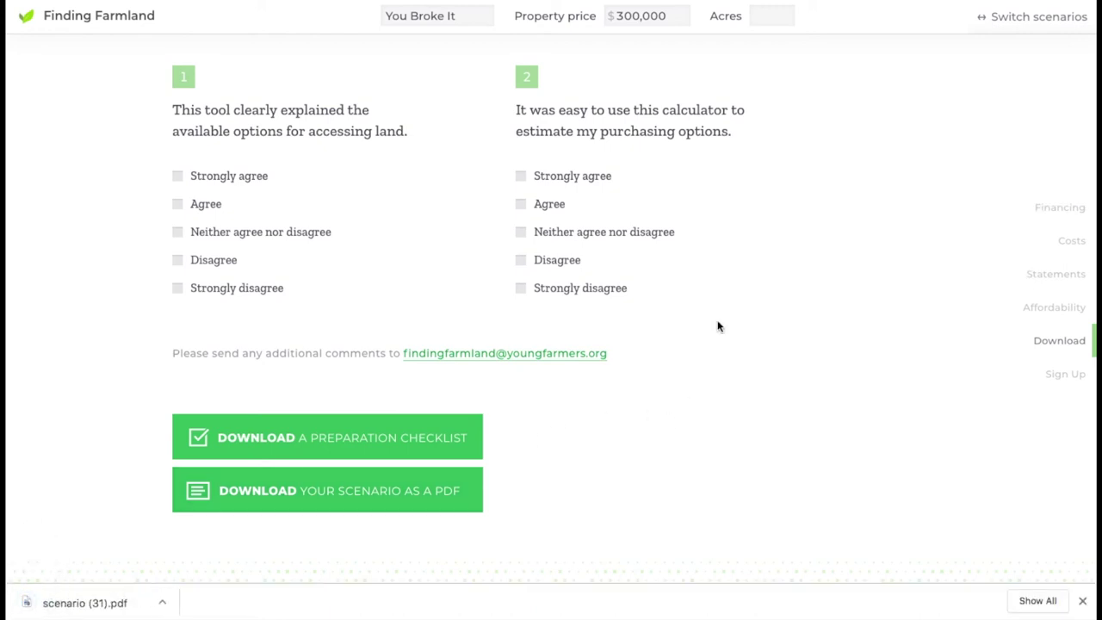
Switch to the Creative scenario and download its PDF summary.
click(989, 32)
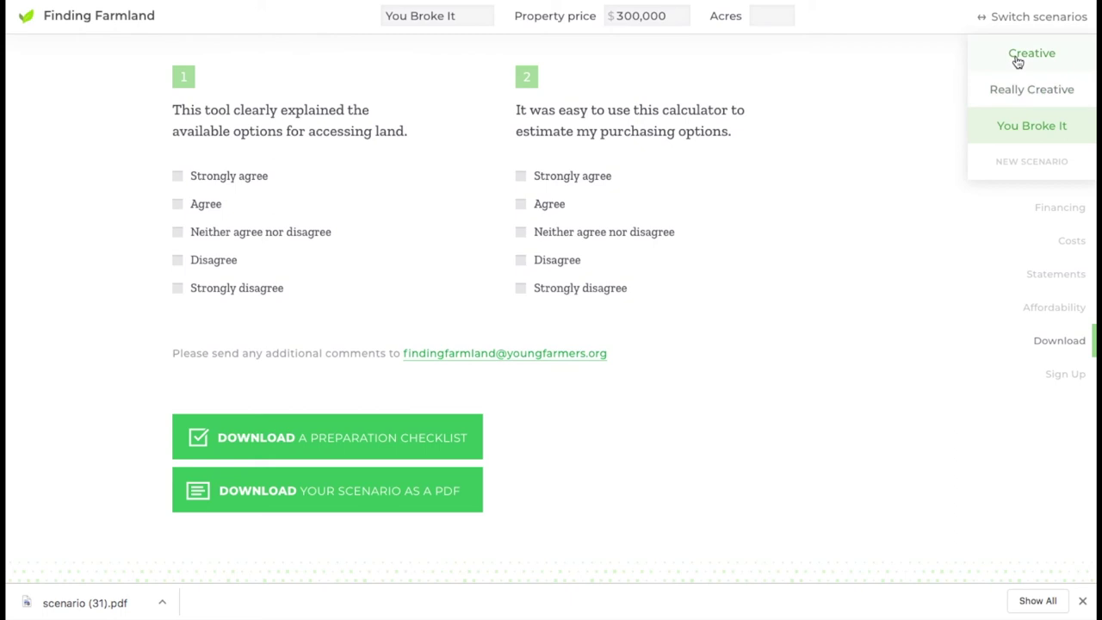
click(1017, 56)
scroll(659, 347, down, 1)
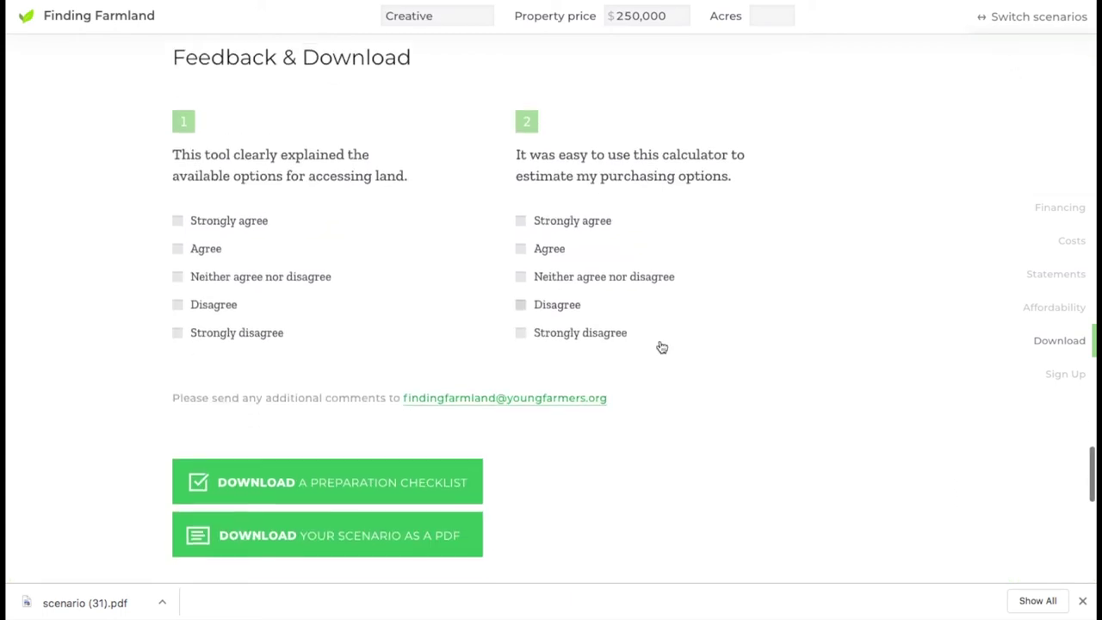
click(456, 539)
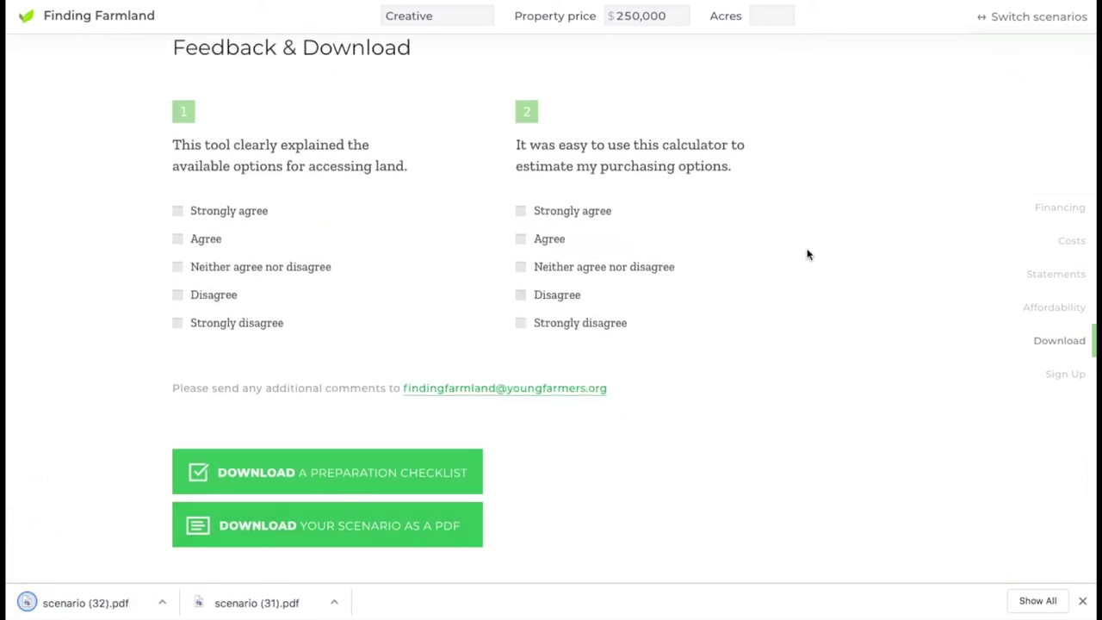
Switch to Really Creative, download its PDF, and open scenario (31).pdf.
click(1024, 17)
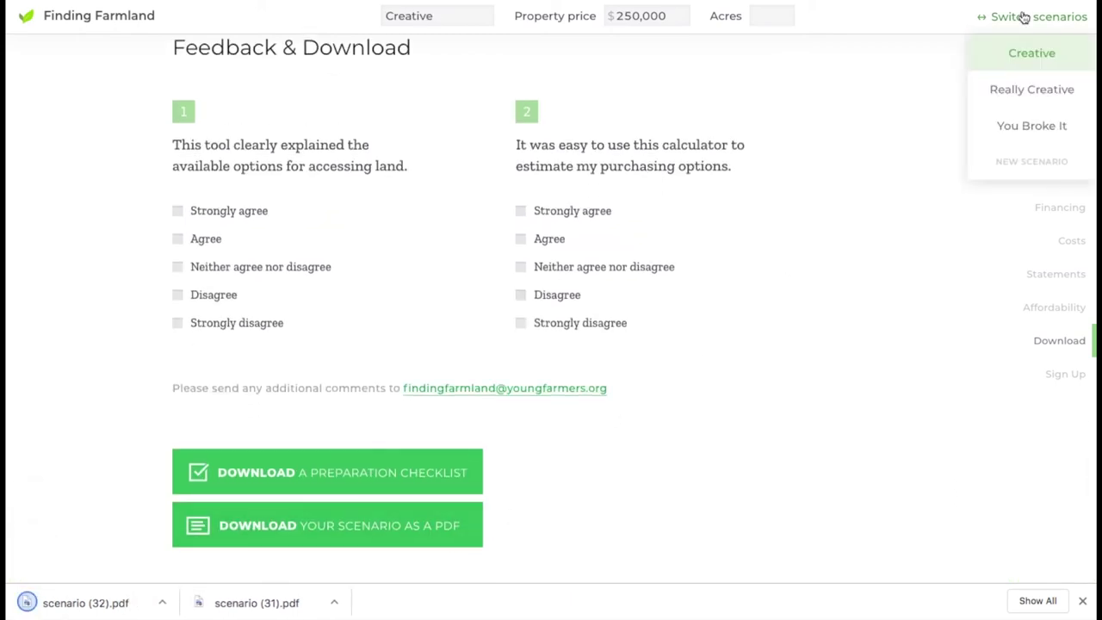
click(1017, 90)
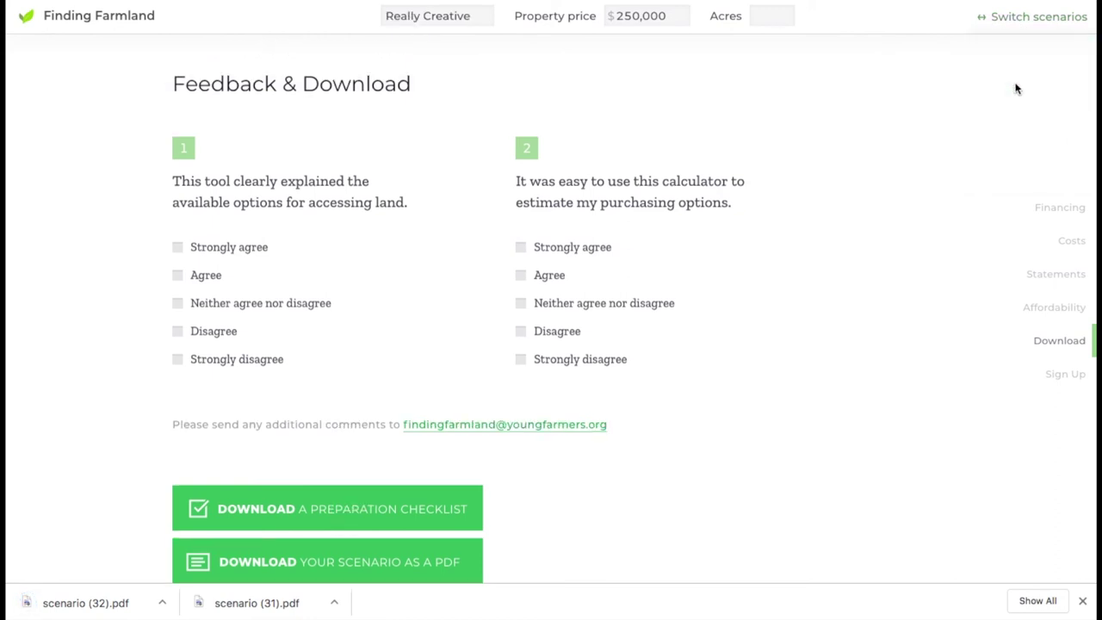
click(479, 560)
scroll(665, 439, down, 1)
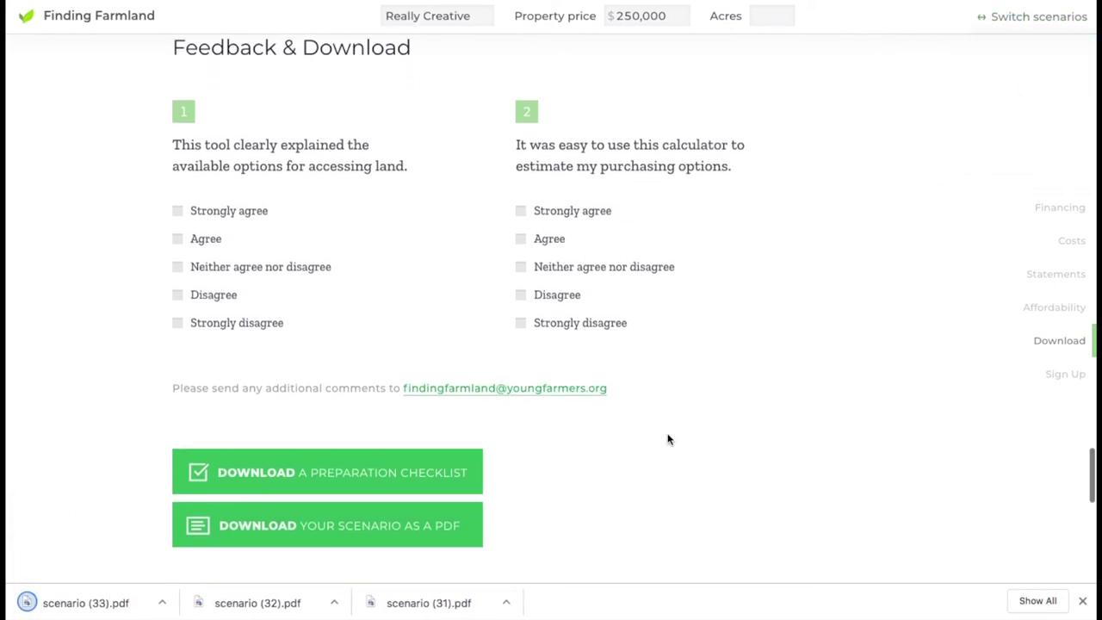
click(409, 603)
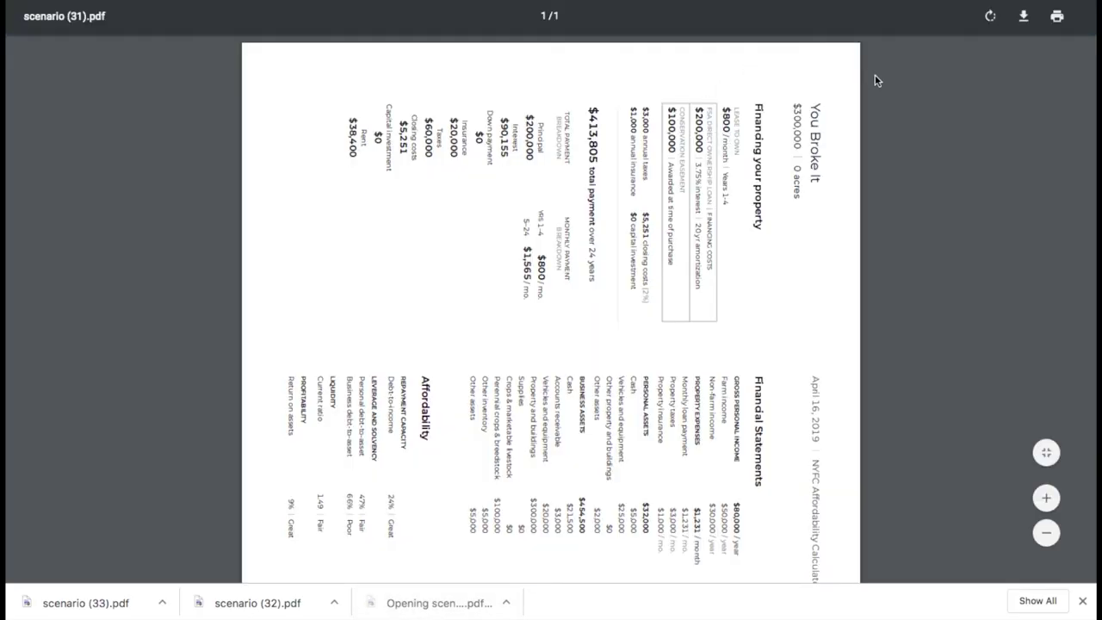
Rotate scenario (31).pdf upright and read You Broke It's $39,427 EBITDA and 24% debt-to-income.
click(988, 10)
click(988, 10)
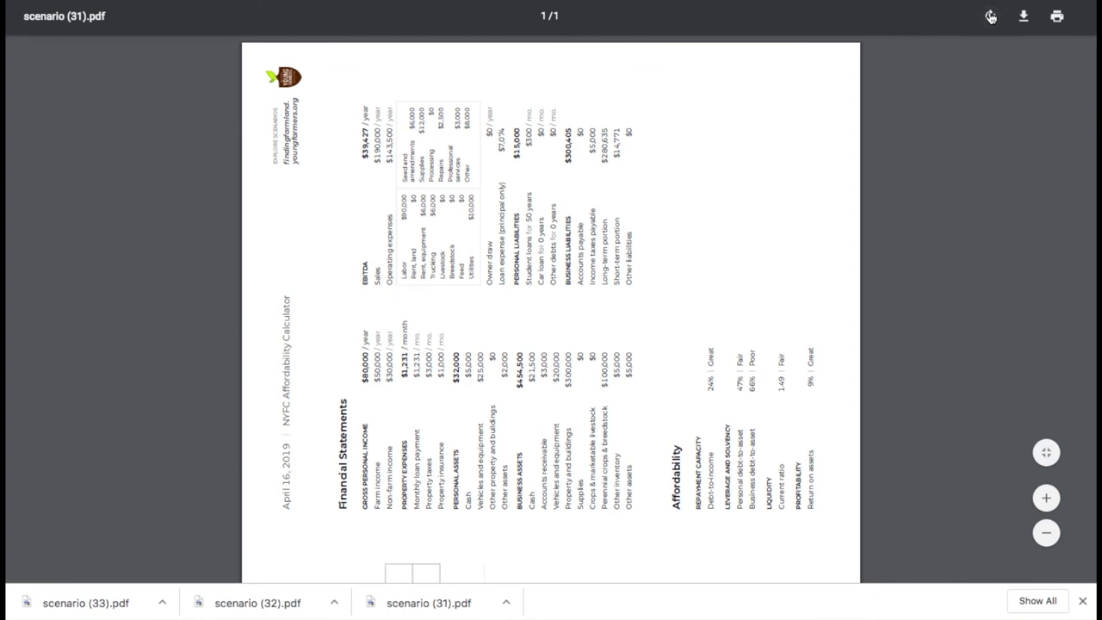
click(988, 10)
scroll(908, 144, down, 1)
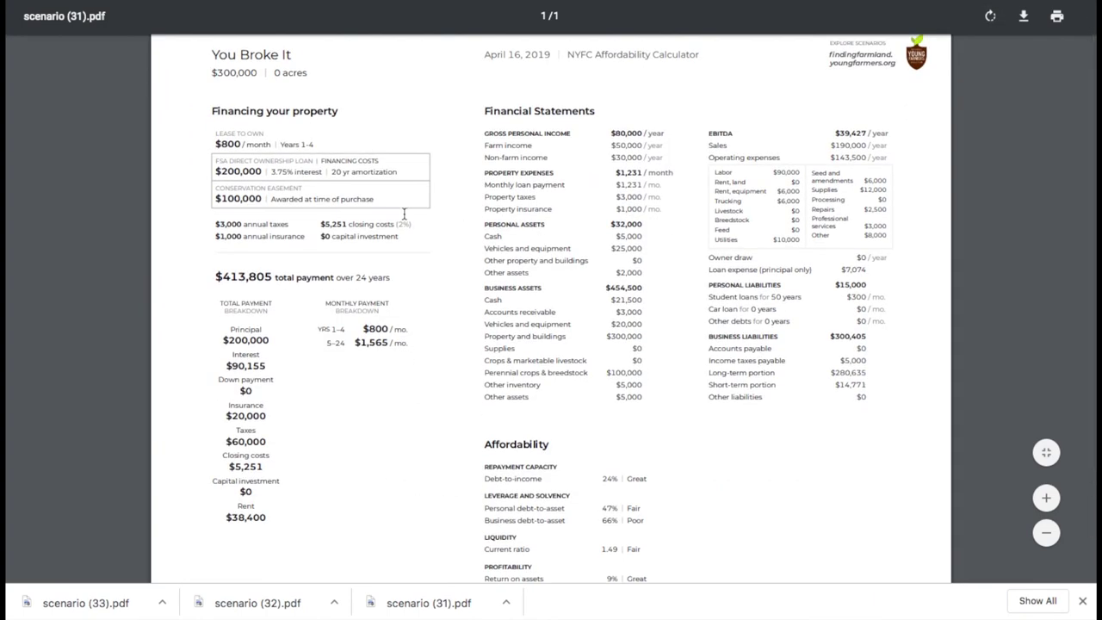
scroll(665, 247, down, 2)
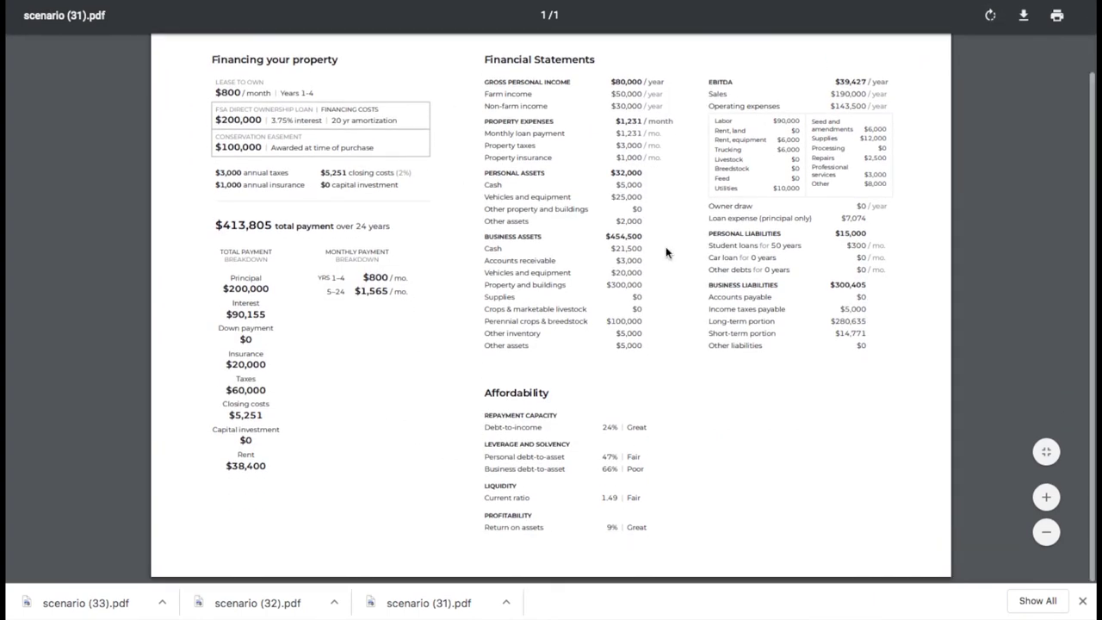
scroll(665, 246, up, 2)
scroll(665, 250, up, 1)
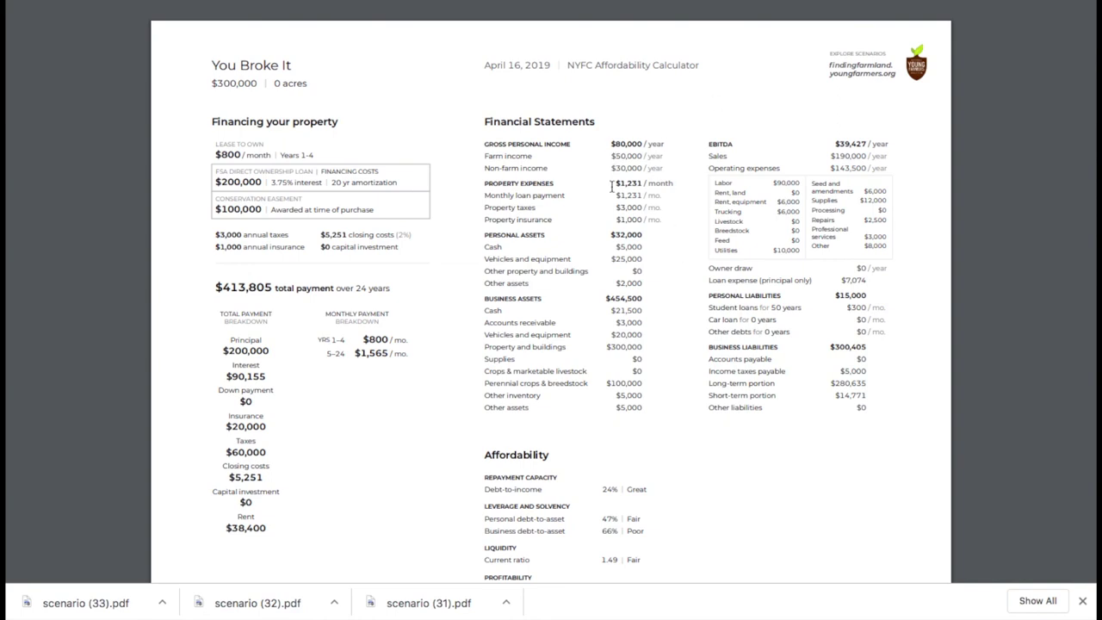
scroll(604, 181, down, 1)
scroll(602, 178, down, 1)
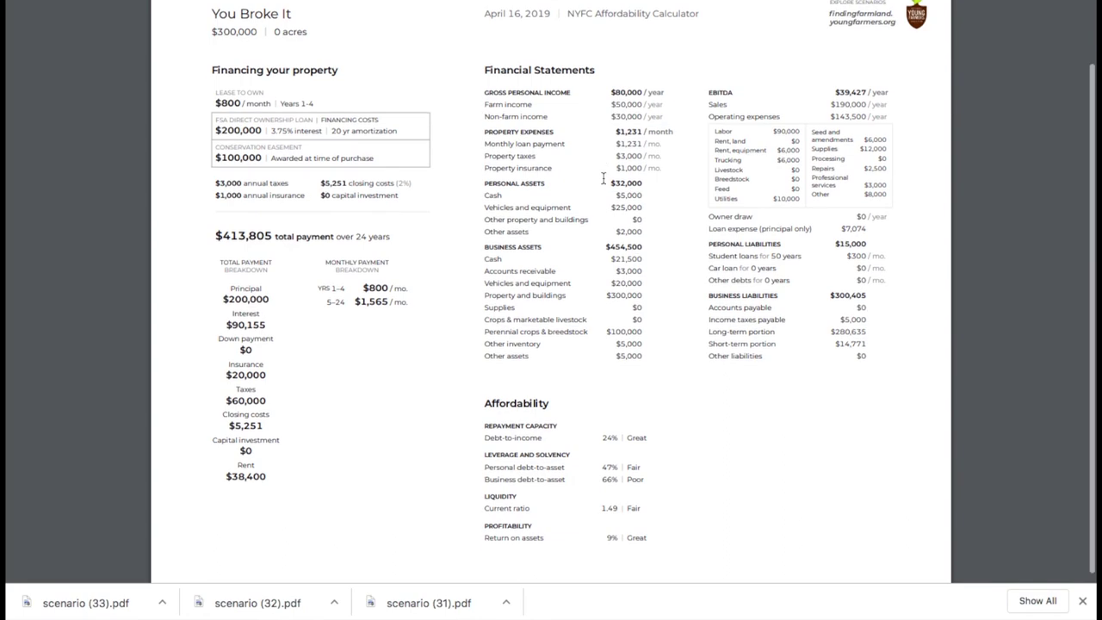